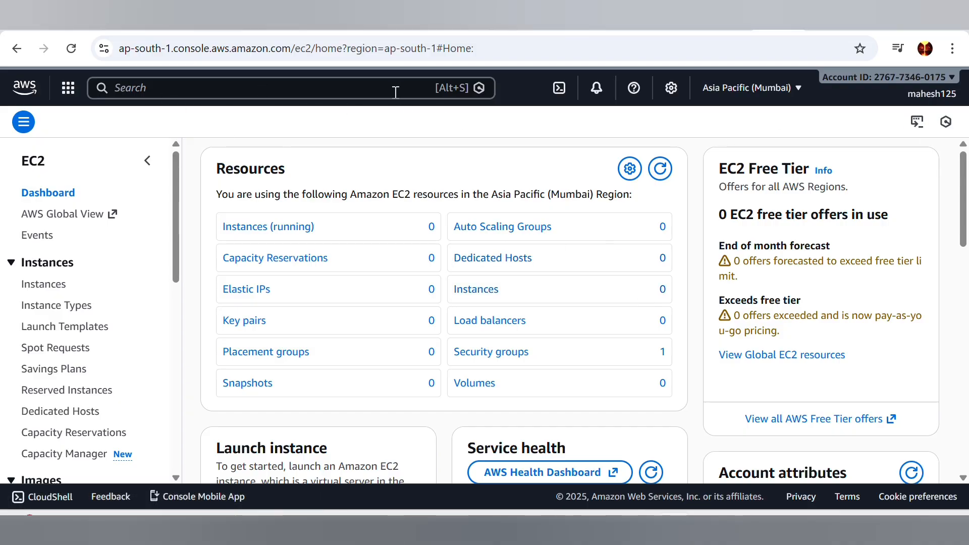
# - Examine the list of available AWS regions, from the United States down to South America
pyautogui.click(762, 92)
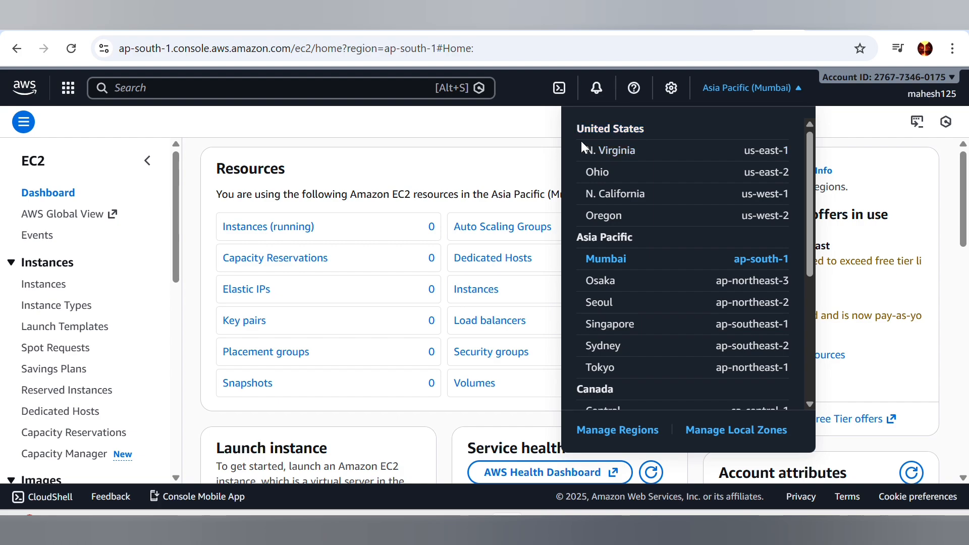
pyautogui.moveTo(581, 141); pyautogui.dragTo(771, 171)
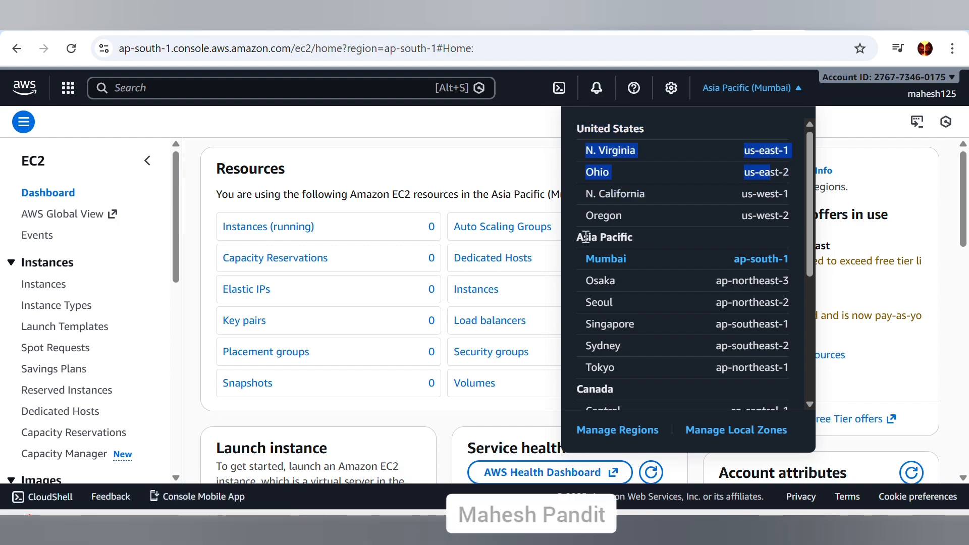
pyautogui.moveTo(586, 237); pyautogui.dragTo(638, 236)
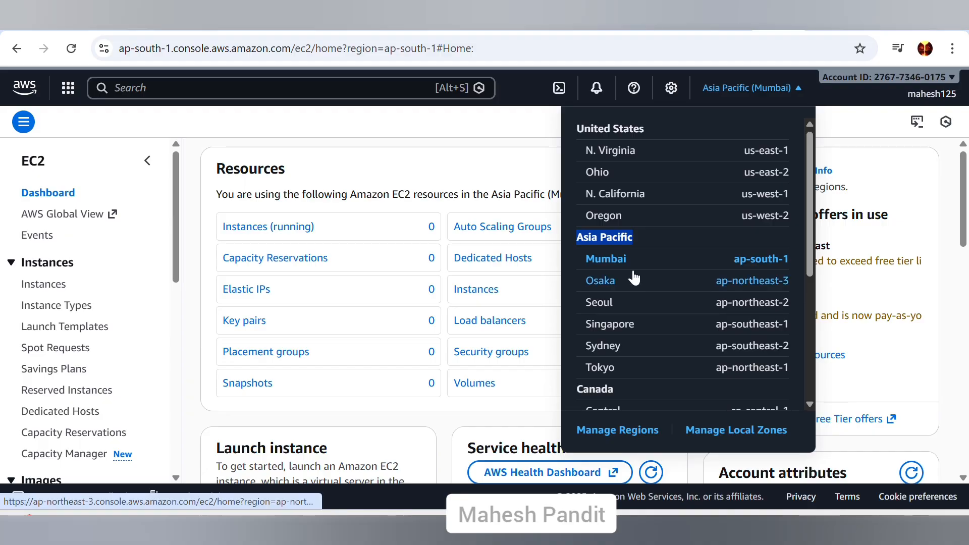
pyautogui.moveTo(639, 233); pyautogui.dragTo(624, 284)
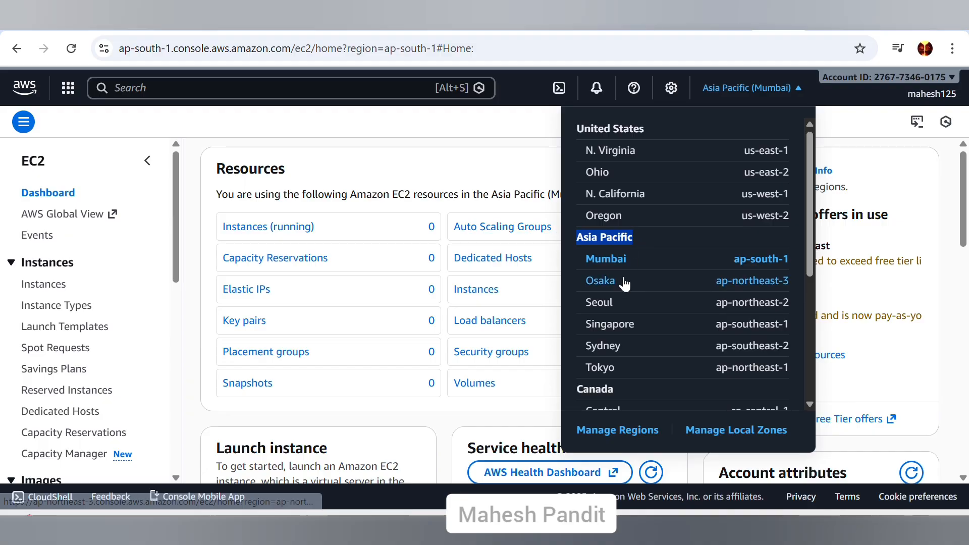
pyautogui.scroll(-5, 631, 295)
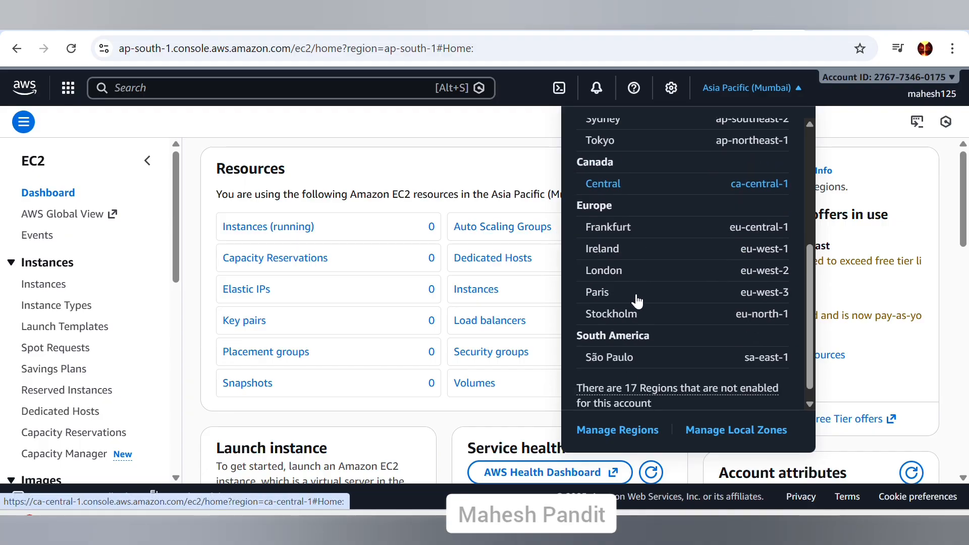
pyautogui.scroll(5, 650, 287)
pyautogui.click(515, 178)
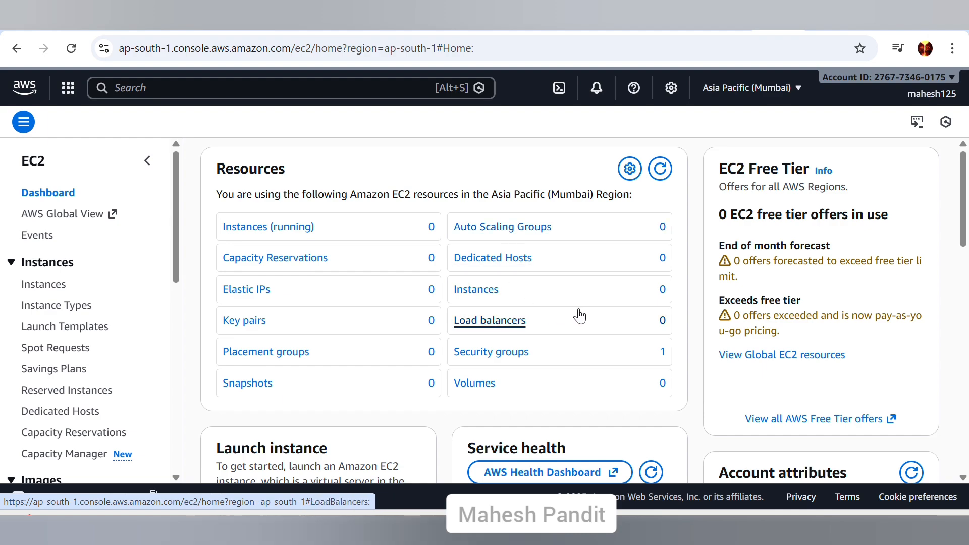
# - Look over the EC2 dashboard's resources, launch and service health sections for the Mumbai region
pyautogui.scroll(-2, 579, 316)
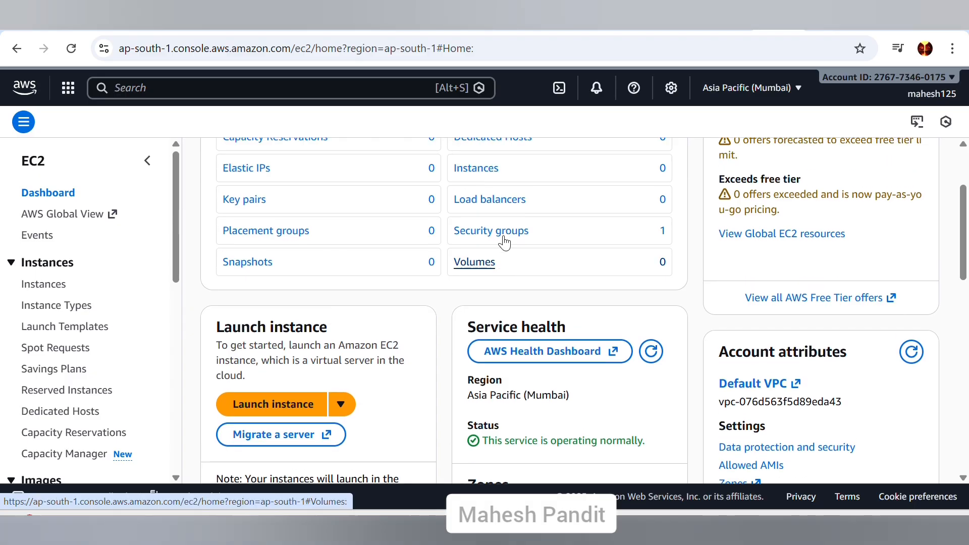
pyautogui.scroll(2, 504, 243)
pyautogui.scroll(-2, 502, 245)
pyautogui.scroll(2, 500, 247)
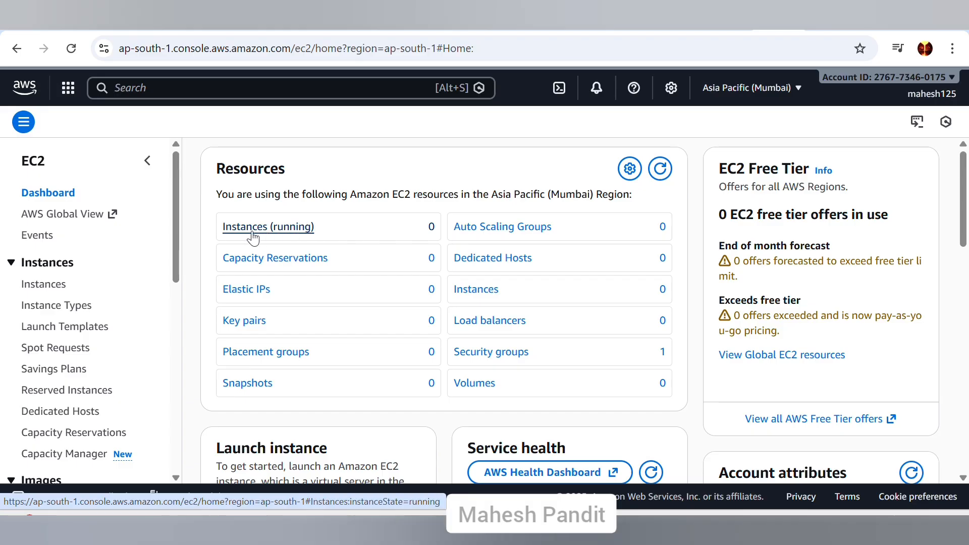
# - Go to the console home and switch the region to United States (Ohio)
pyautogui.click(32, 89)
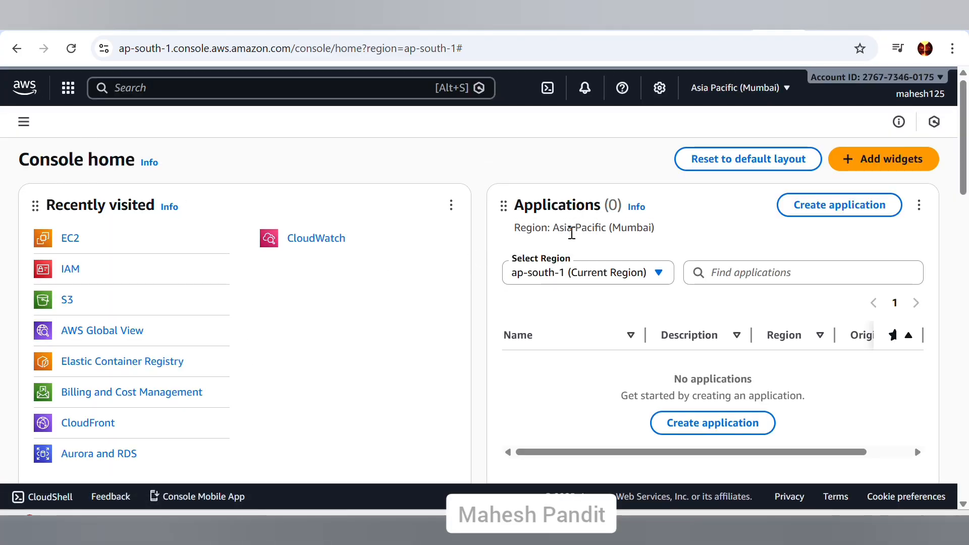
pyautogui.moveTo(554, 227); pyautogui.dragTo(679, 222)
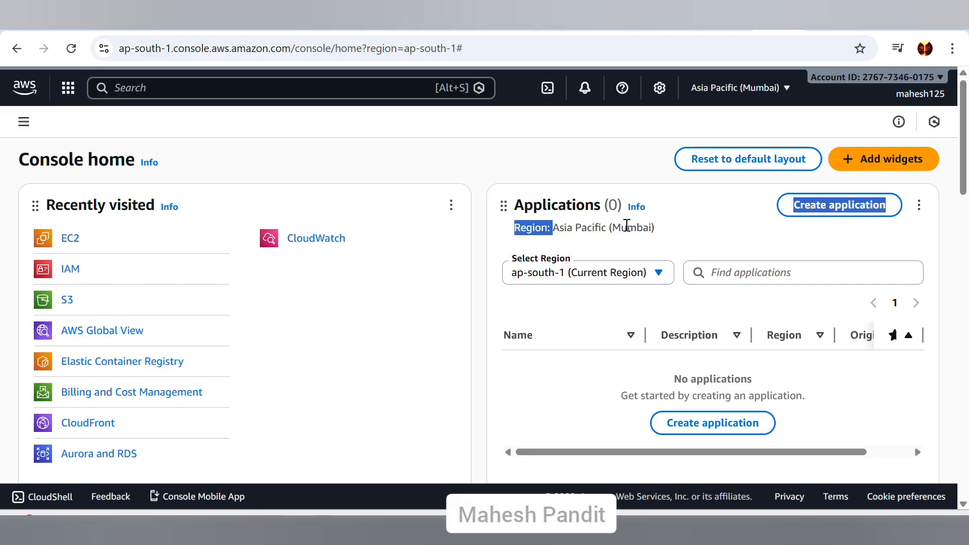
pyautogui.click(755, 95)
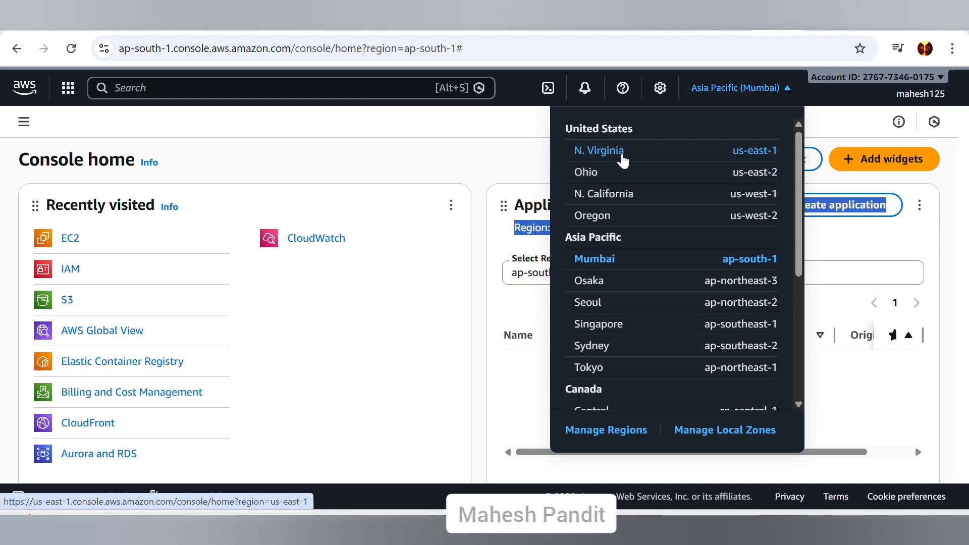
pyautogui.click(592, 179)
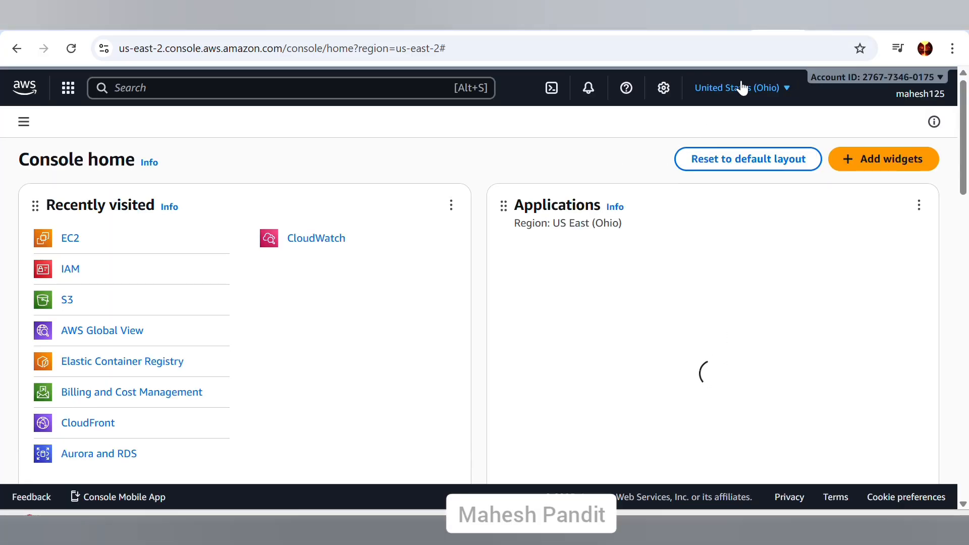
# - Switch the region back to Asia Pacific (Mumbai) and open the EC2 service
pyautogui.click(731, 94)
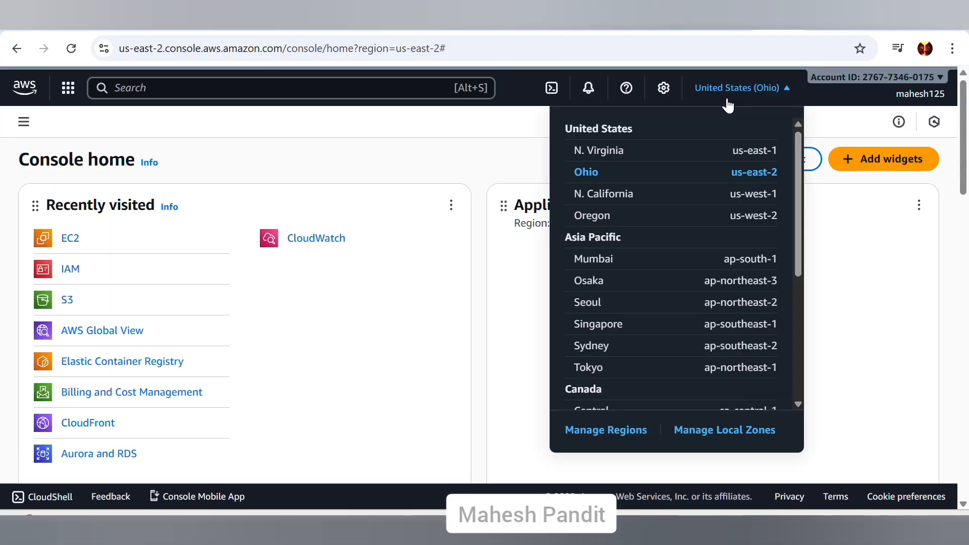
pyautogui.click(588, 261)
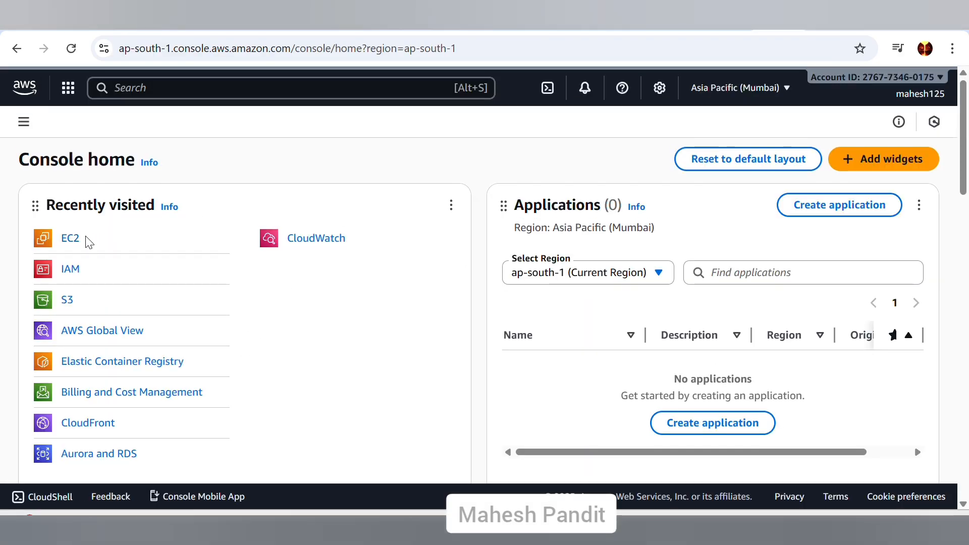
pyautogui.click(71, 239)
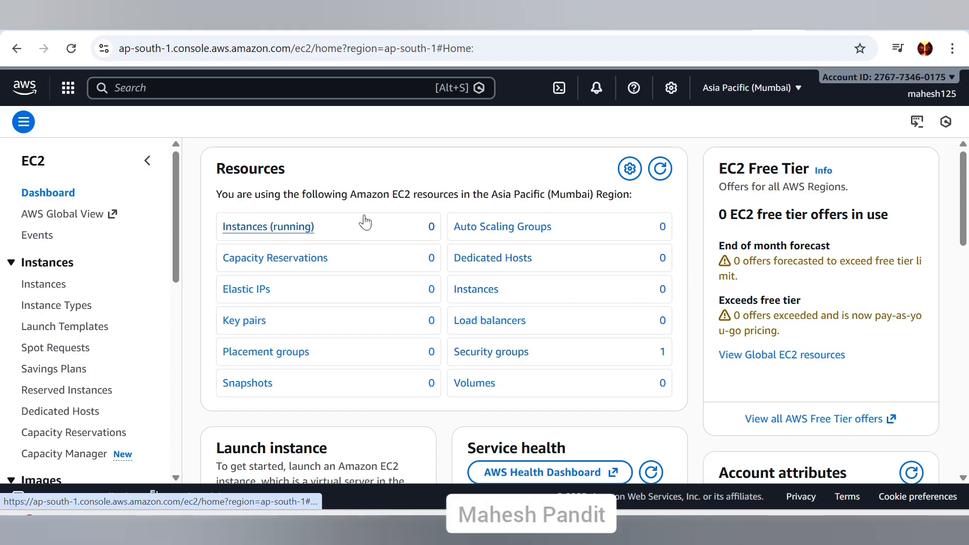
# - View the EC2 instances without the running-state filter and open the form for launching a new instance
pyautogui.click(282, 228)
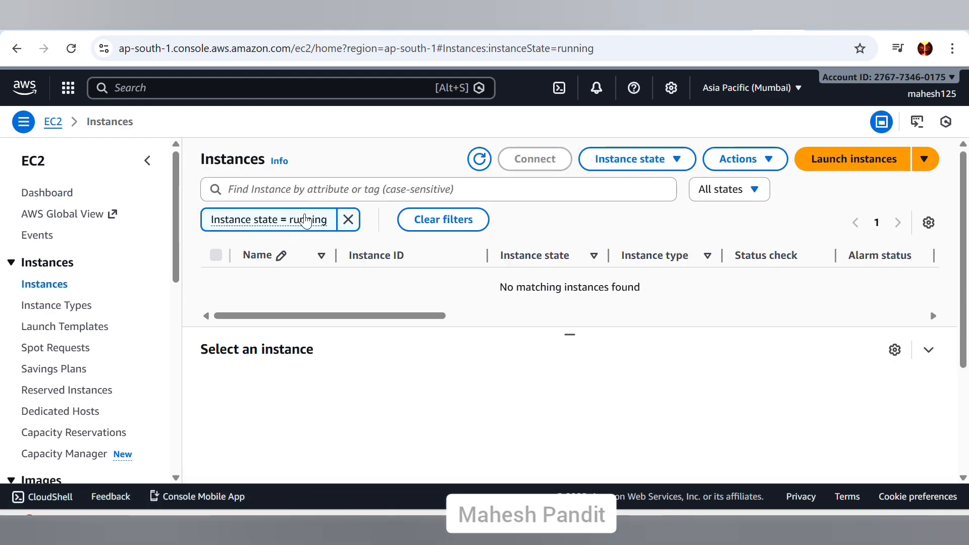
pyautogui.click(348, 220)
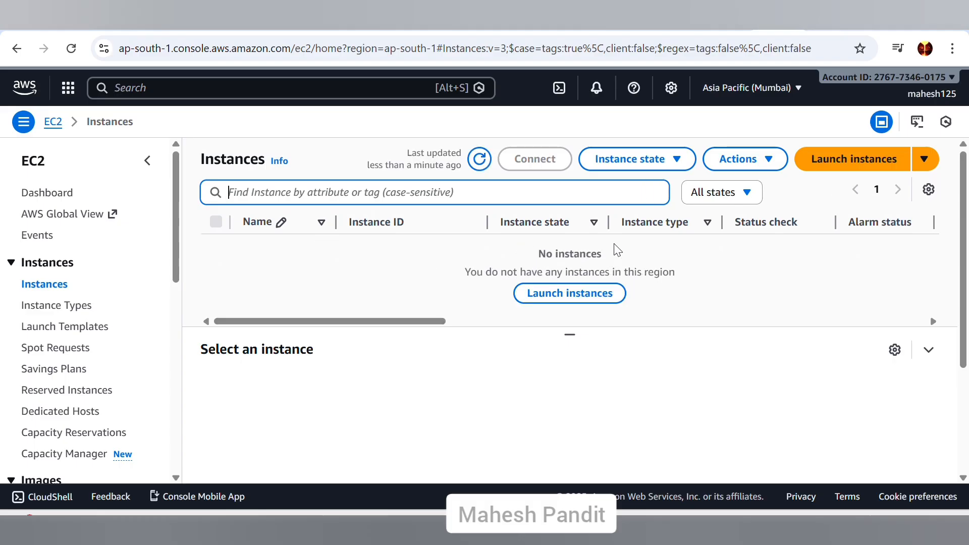
pyautogui.click(856, 167)
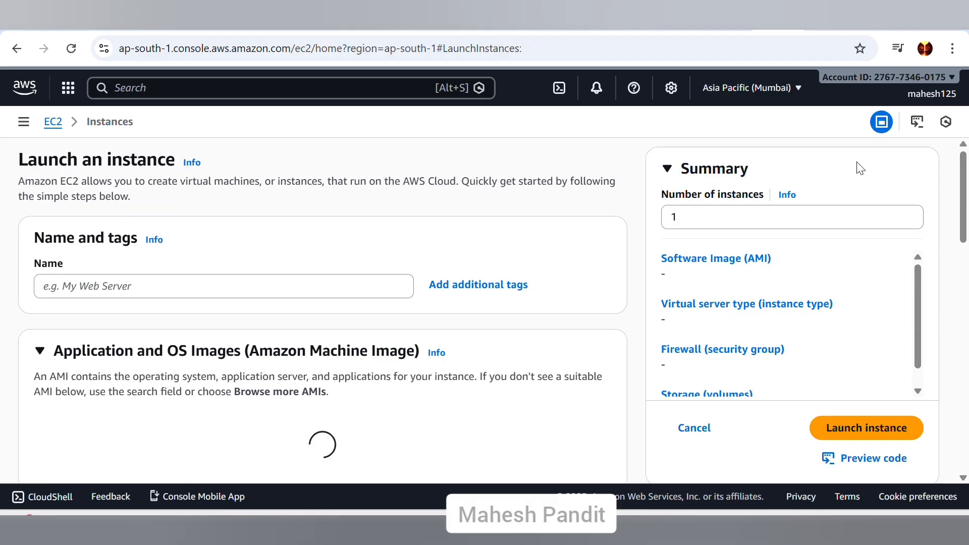
# - Name the new instance myins1
pyautogui.click(297, 186)
pyautogui.scroll(-2, 184, 249)
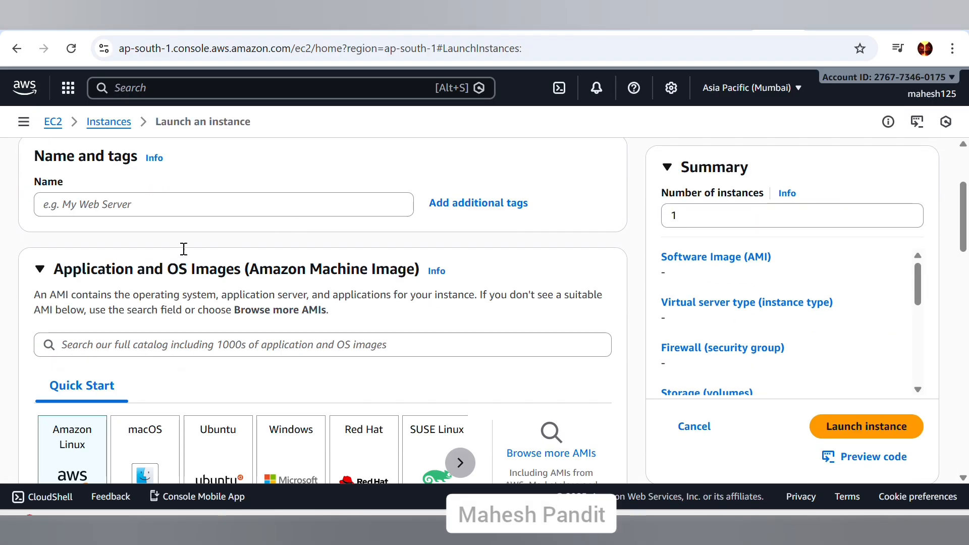
pyautogui.scroll(-2, 167, 222)
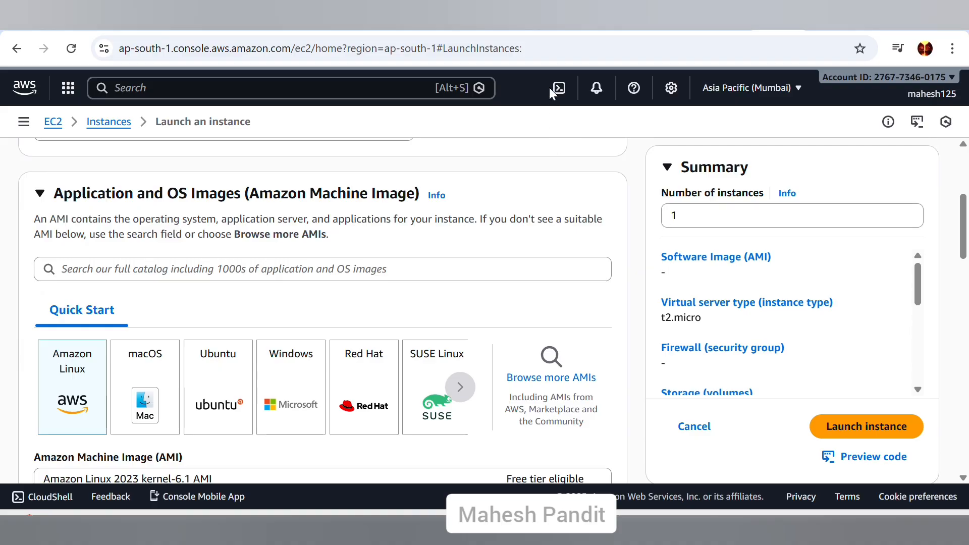
pyautogui.scroll(3, 147, 262)
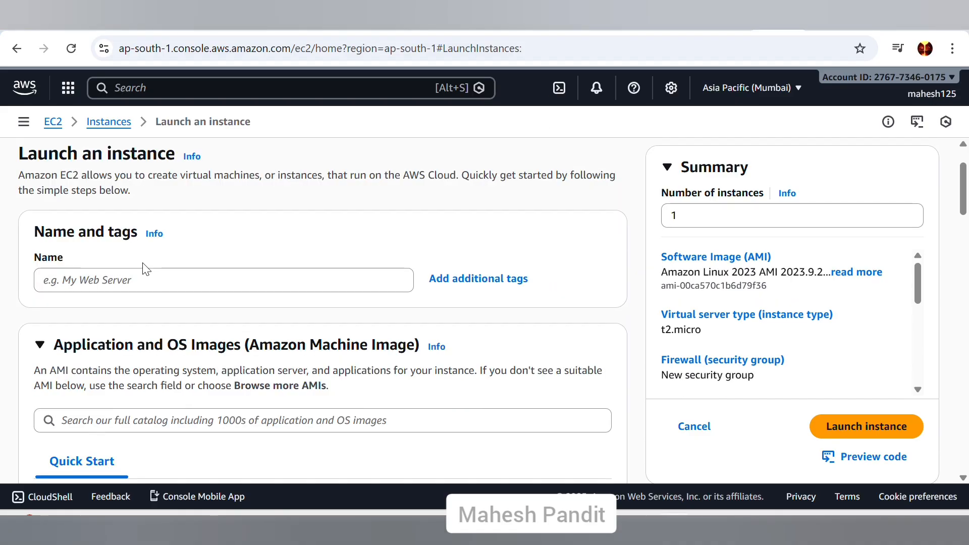
pyautogui.click(133, 280)
pyautogui.write('myins1')
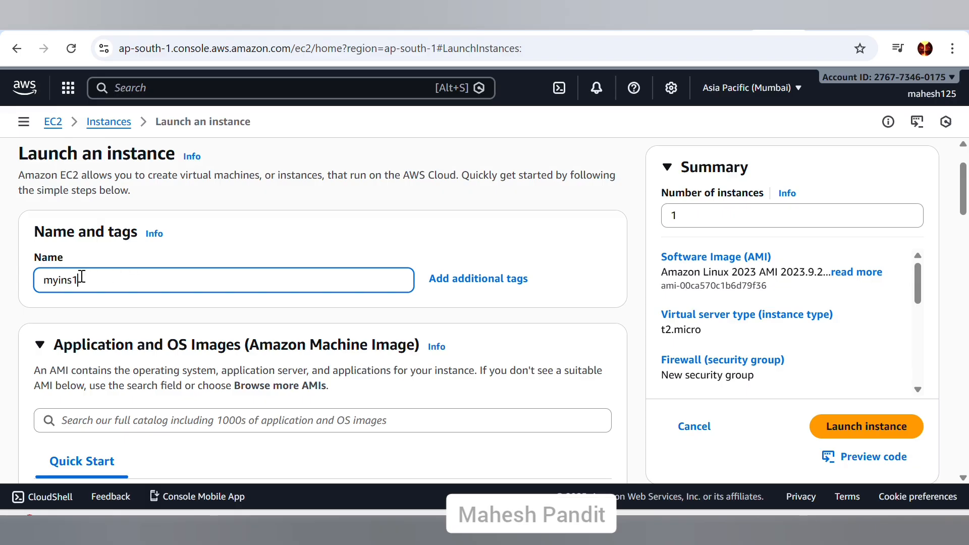
# - Choose Ubuntu as the operating system image for the new instance
pyautogui.scroll(-5, 212, 261)
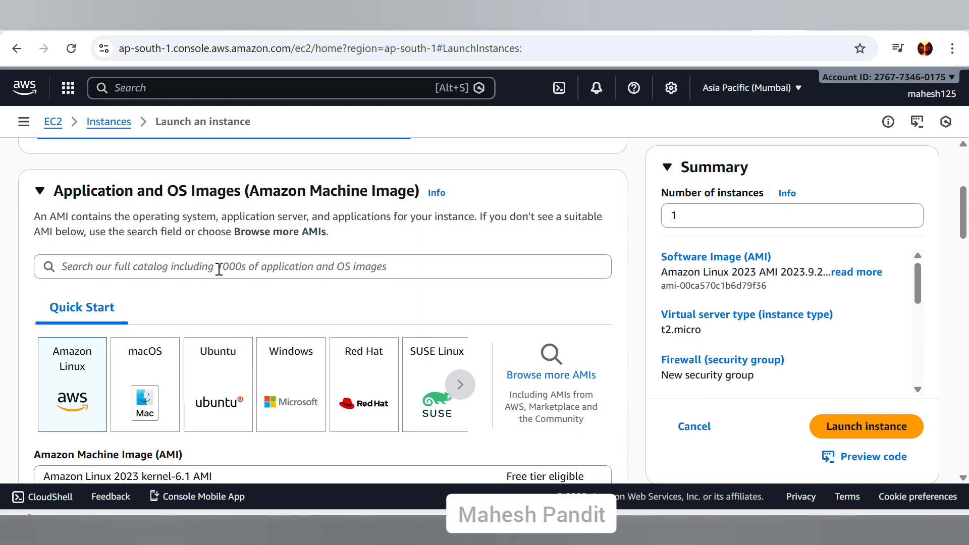
pyautogui.scroll(2, 175, 231)
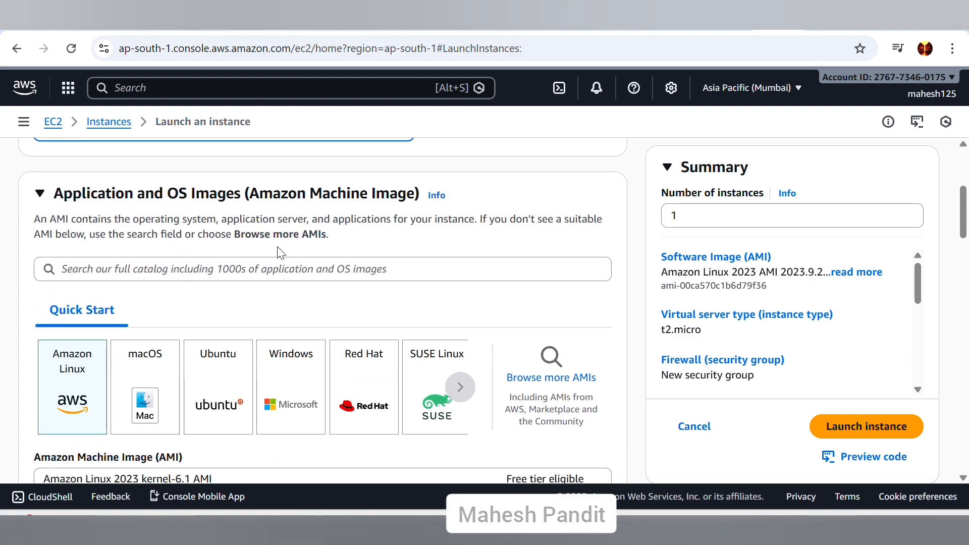
pyautogui.click(398, 31)
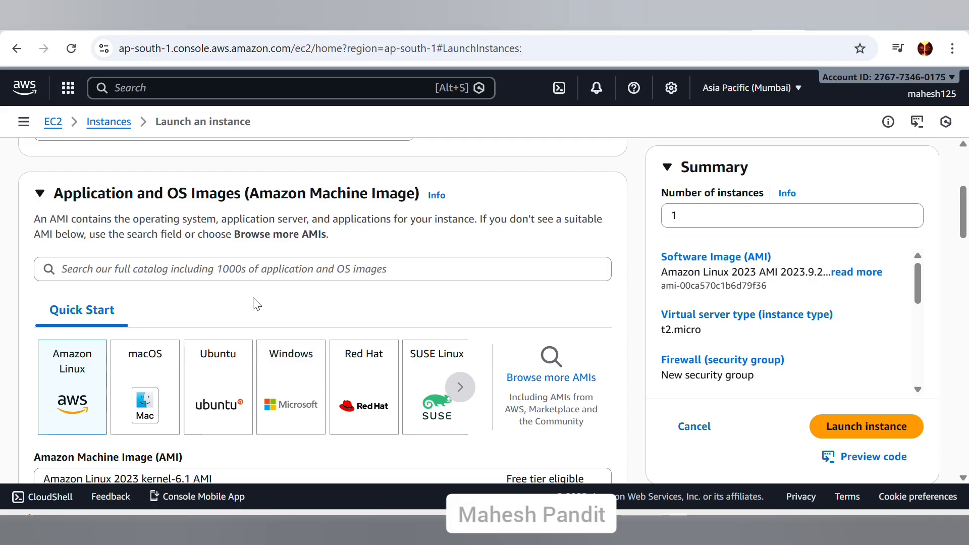
pyautogui.scroll(-3, 225, 274)
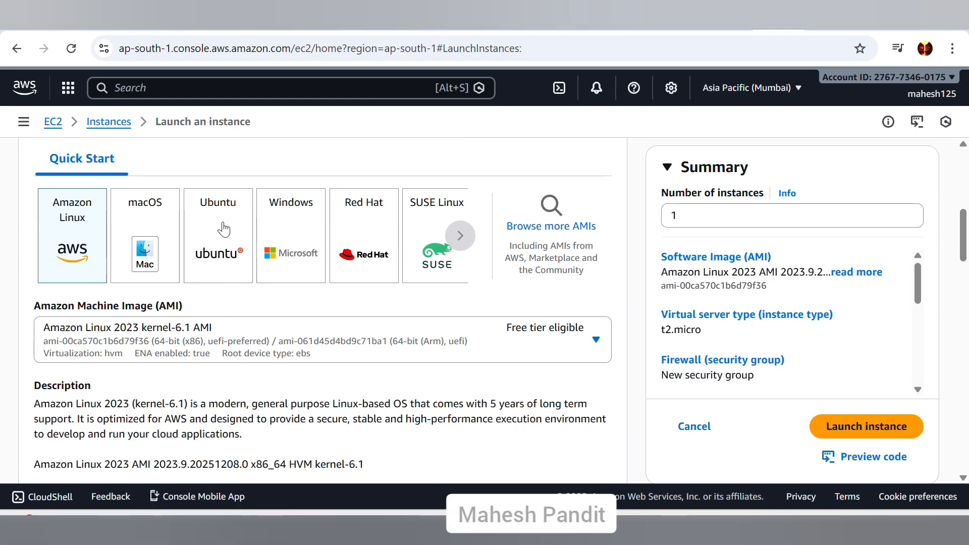
pyautogui.click(229, 238)
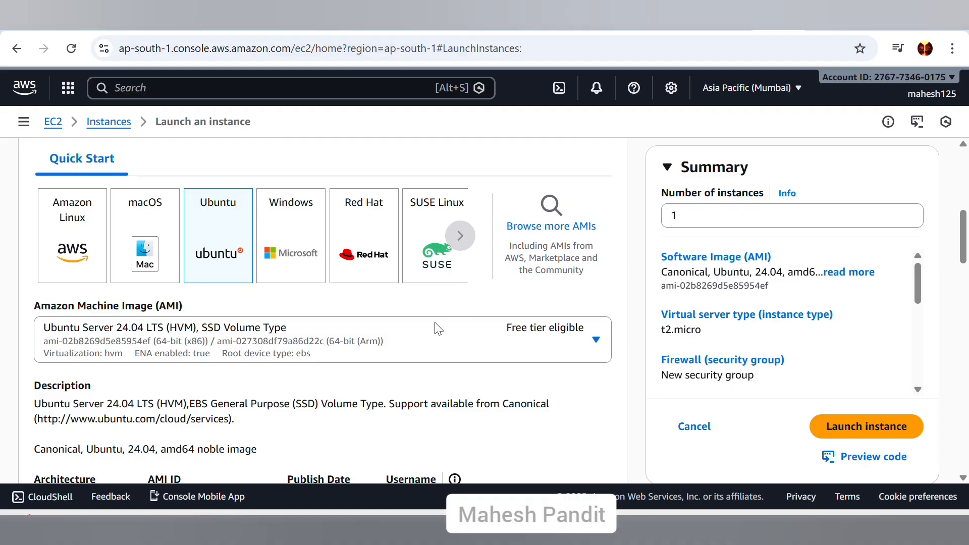
# - Select the free-tier Ubuntu Server 24.04 LTS (HVM), SSD Volume Type machine image and accept the resulting settings changes
pyautogui.click(596, 341)
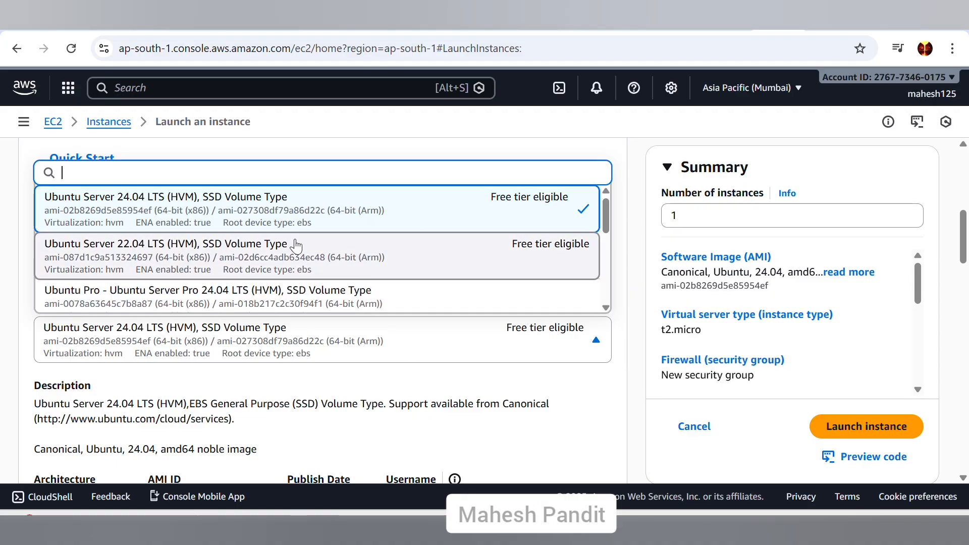
pyautogui.click(309, 387)
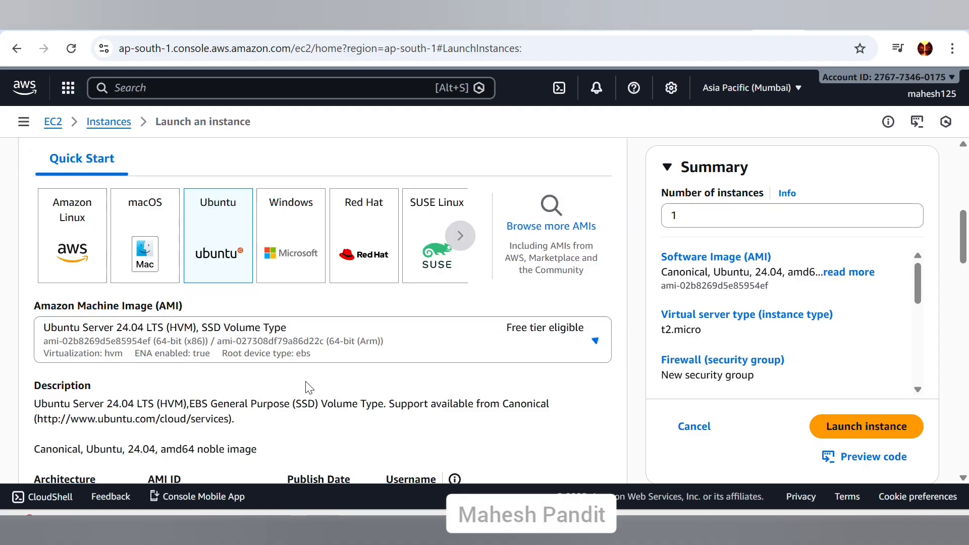
pyautogui.click(576, 345)
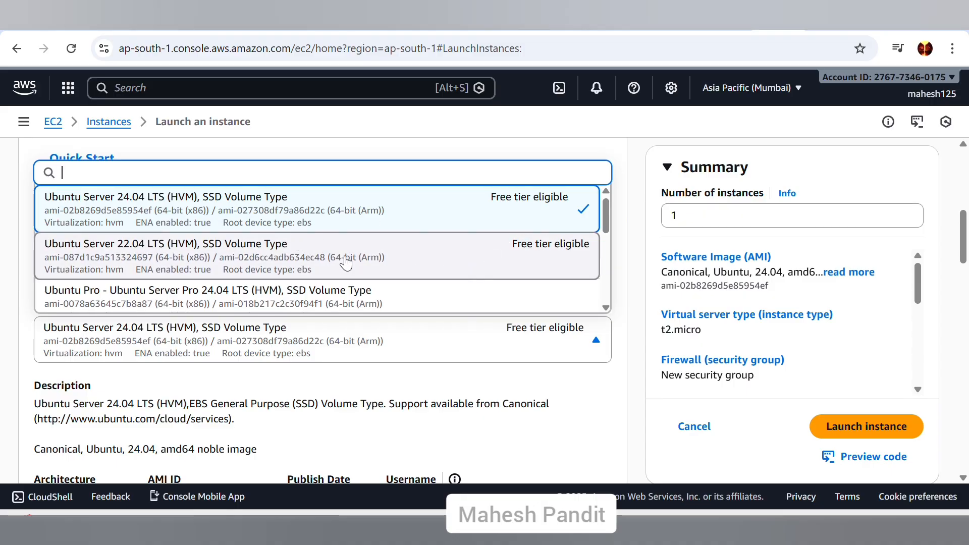
pyautogui.scroll(-2, 349, 263)
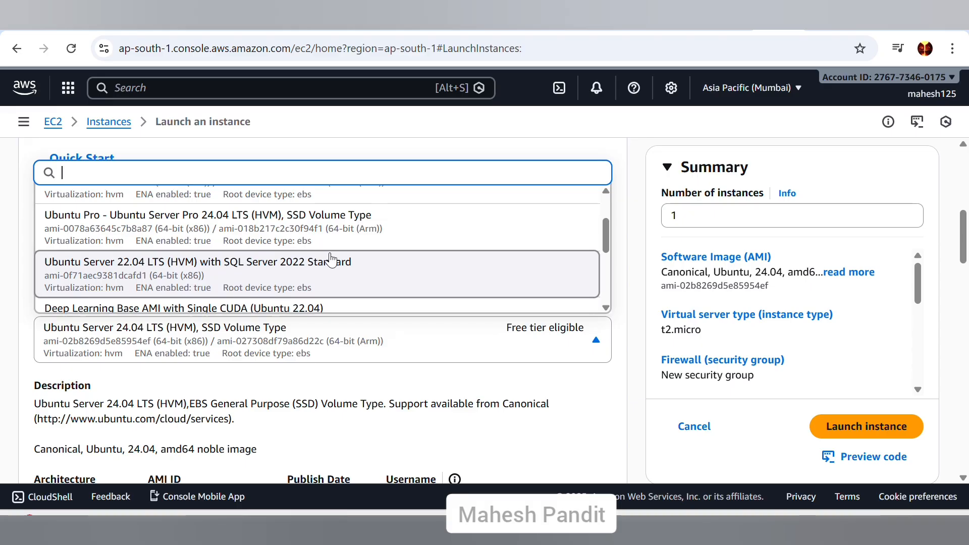
pyautogui.scroll(2, 331, 260)
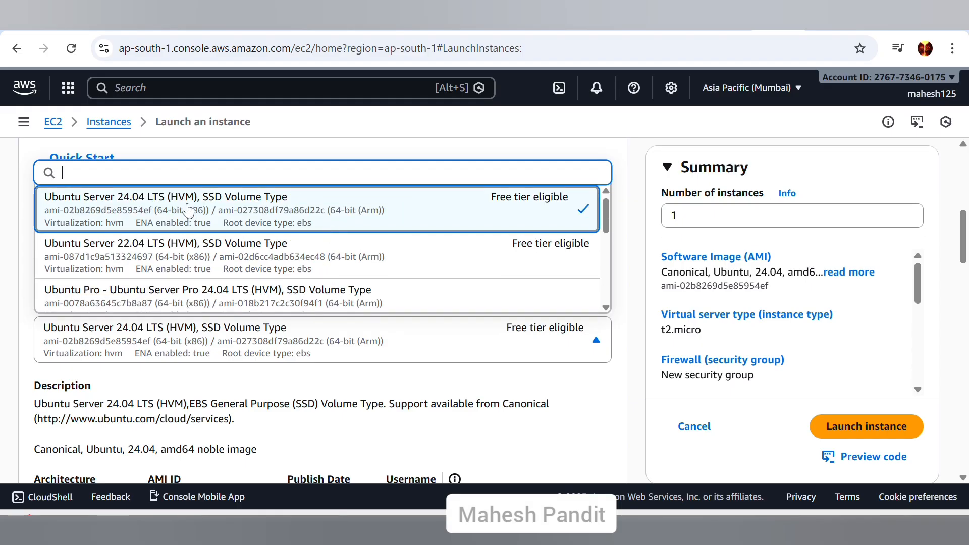
pyautogui.click(472, 217)
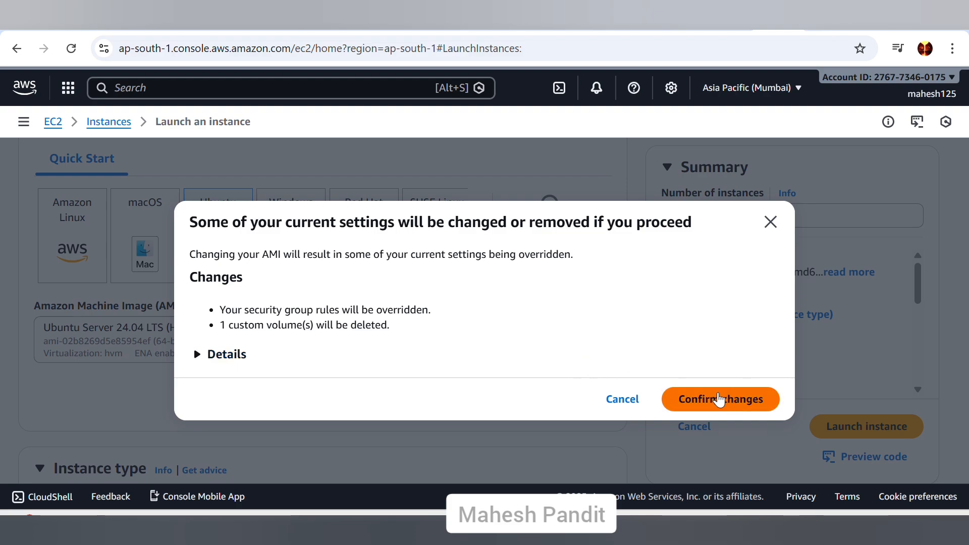
pyautogui.click(742, 402)
pyautogui.scroll(-3, 306, 328)
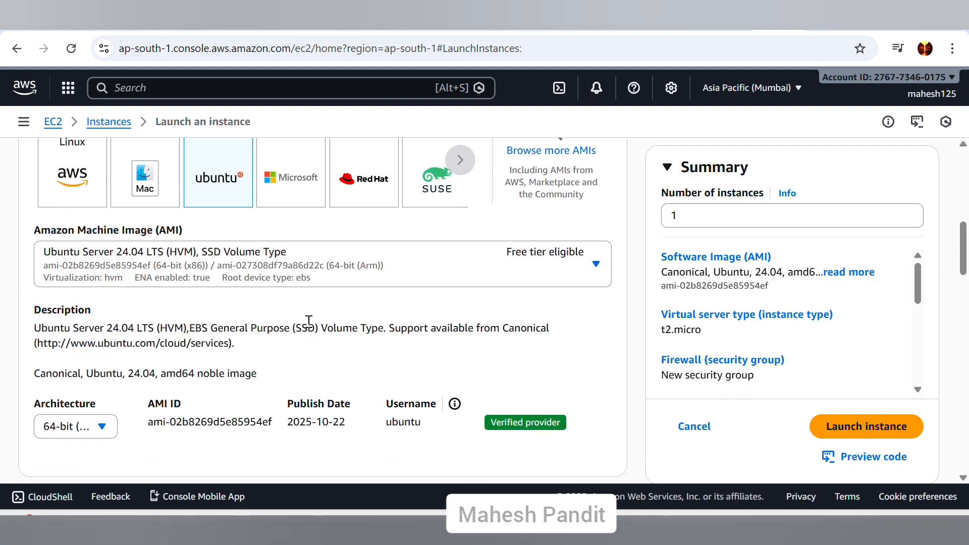
pyautogui.scroll(-3, 328, 313)
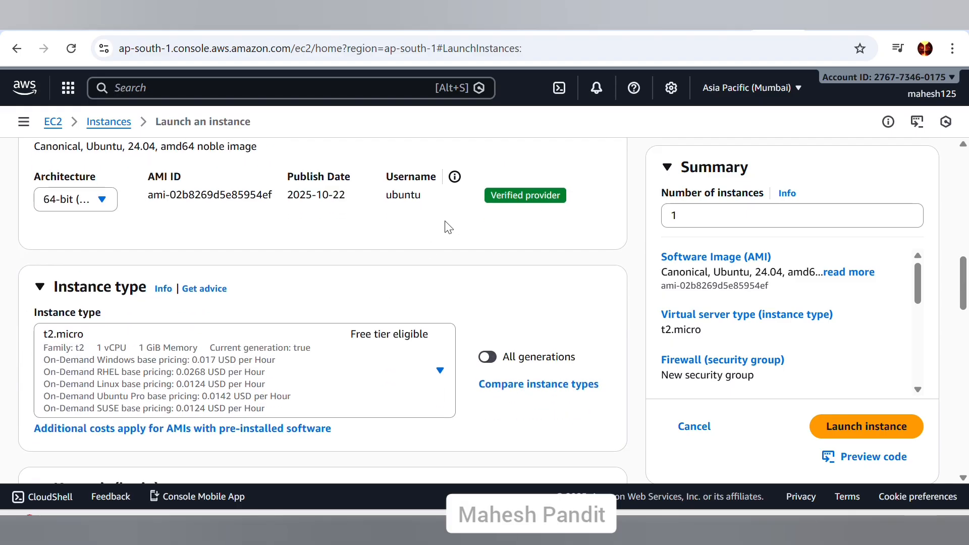
# - Review the available architectures and instance types for the new instance without changing the selections
pyautogui.click(101, 199)
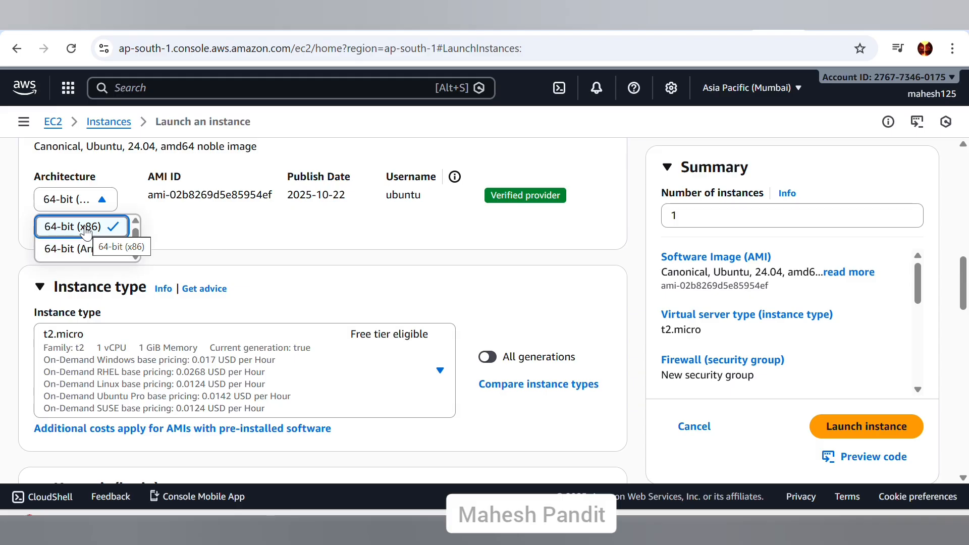
pyautogui.click(305, 250)
pyautogui.scroll(-2, 253, 271)
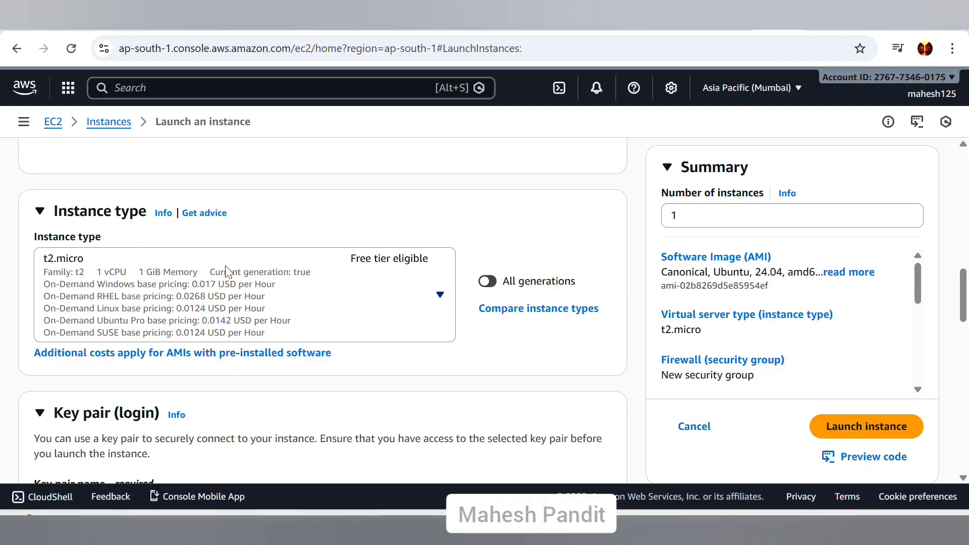
pyautogui.click(440, 295)
pyautogui.scroll(-2, 202, 391)
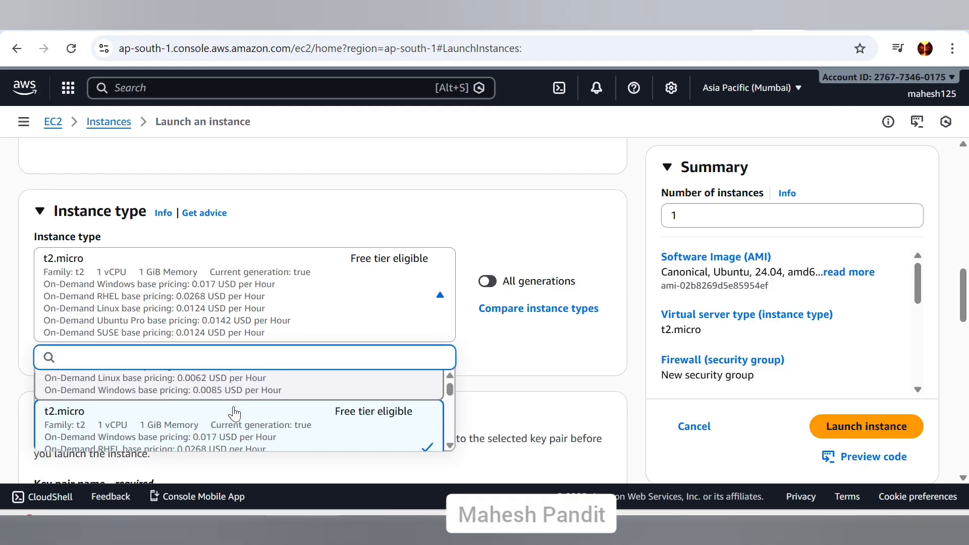
pyautogui.scroll(-3, 222, 414)
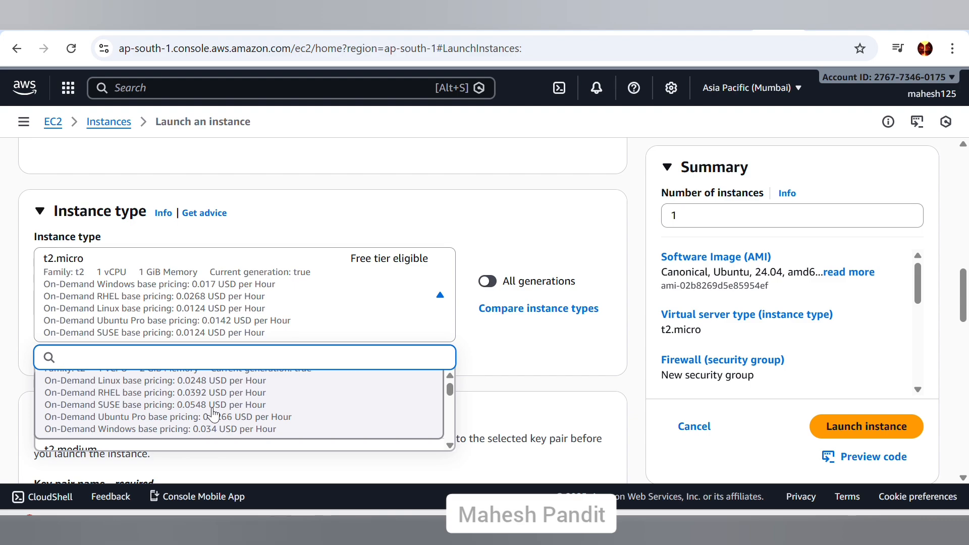
pyautogui.scroll(2, 212, 415)
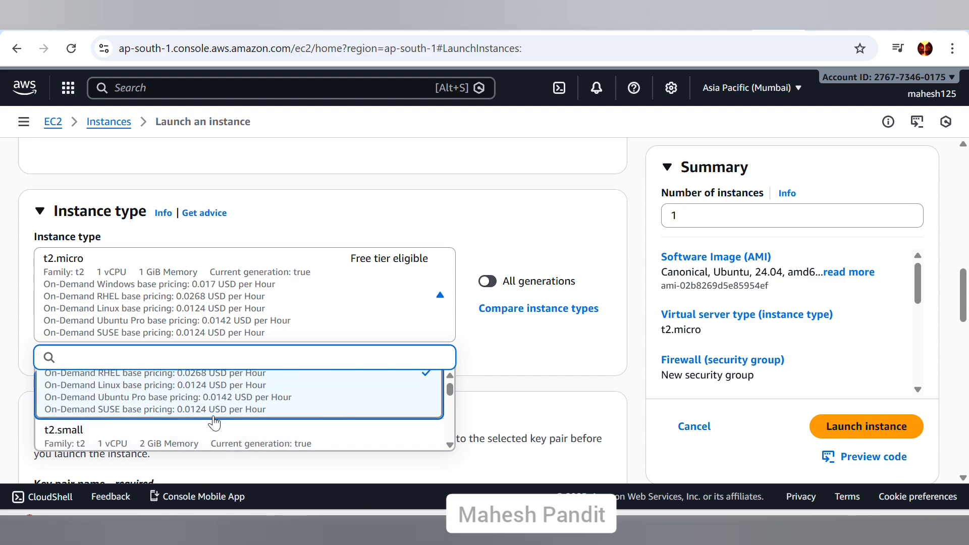
pyautogui.scroll(-3, 227, 419)
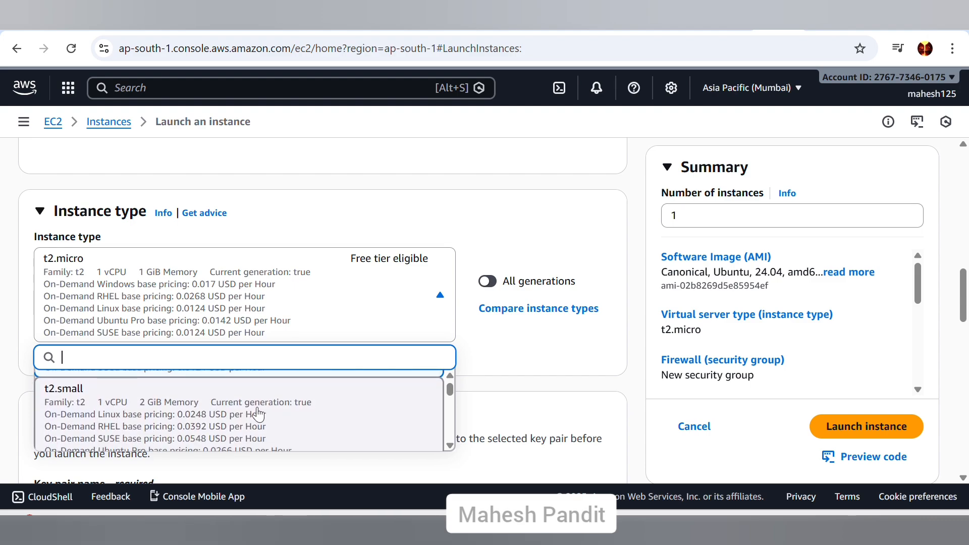
pyautogui.scroll(-1, 146, 426)
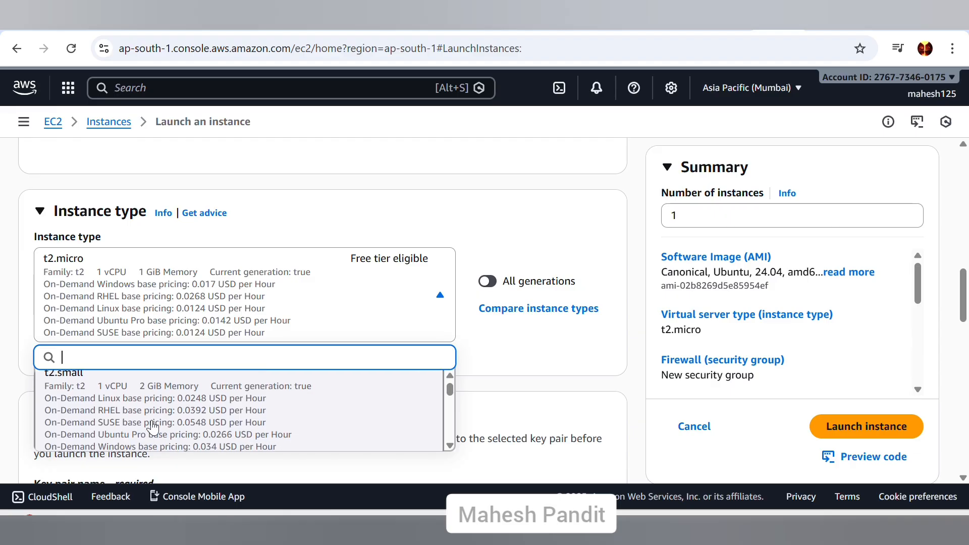
pyautogui.scroll(-1, 152, 428)
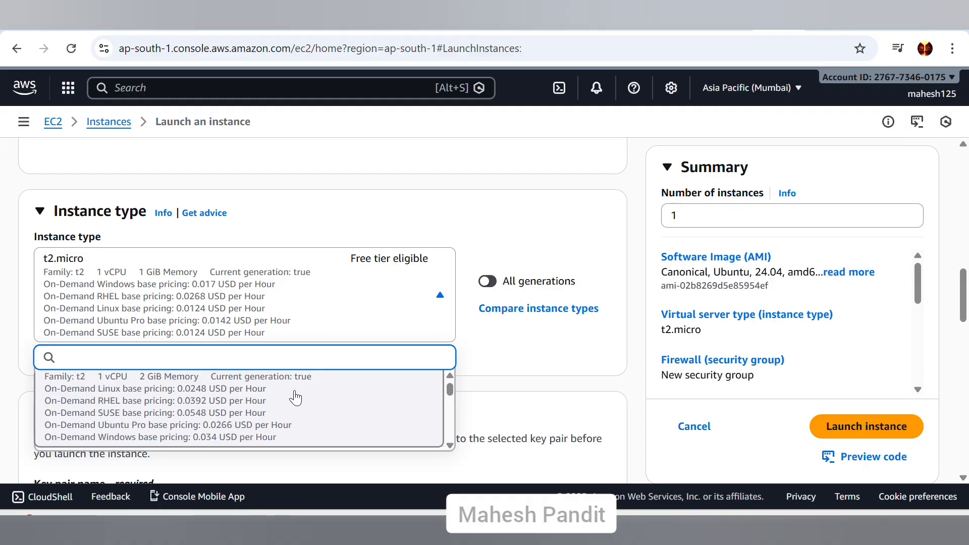
pyautogui.click(507, 368)
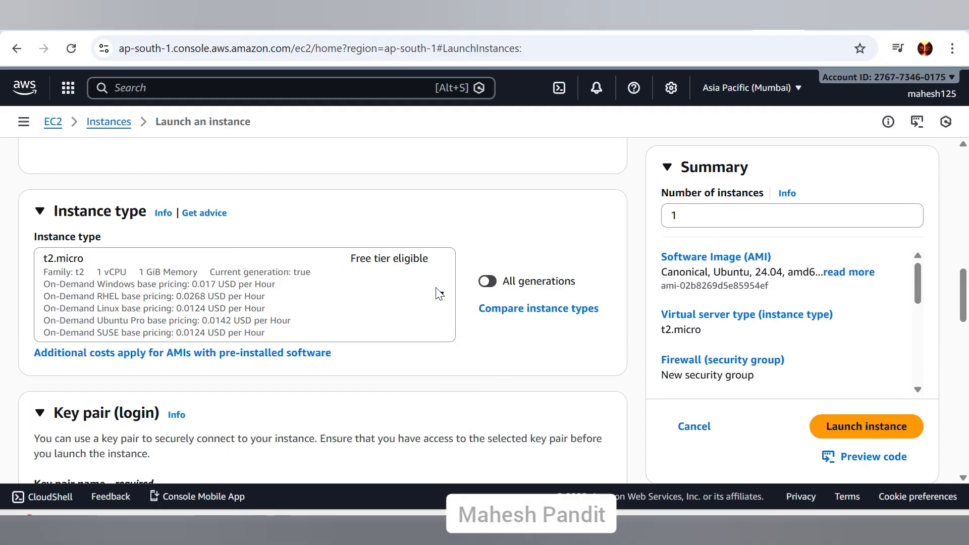
# - Set the key pair for the instance login to Proceed without a key pair (Not recommended)
pyautogui.scroll(-3, 434, 297)
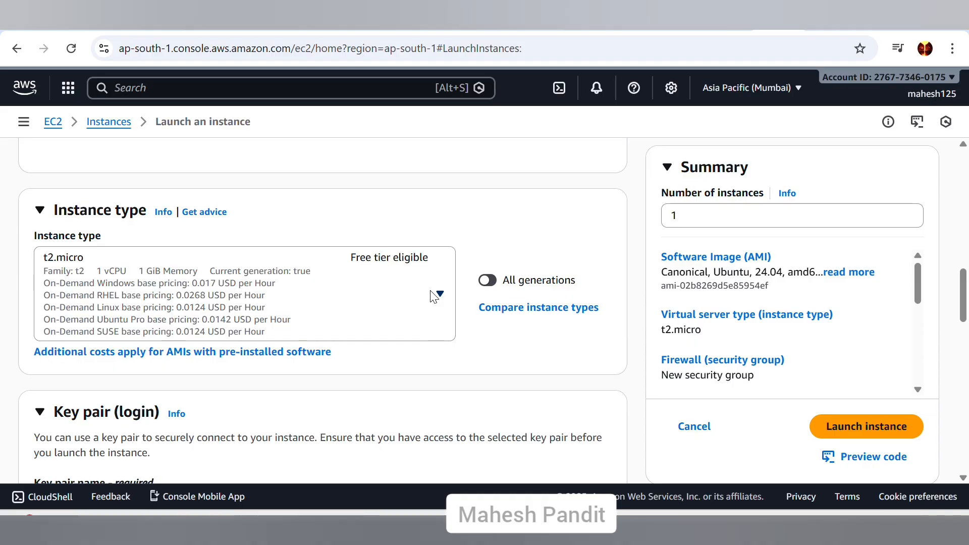
pyautogui.scroll(-1, 432, 291)
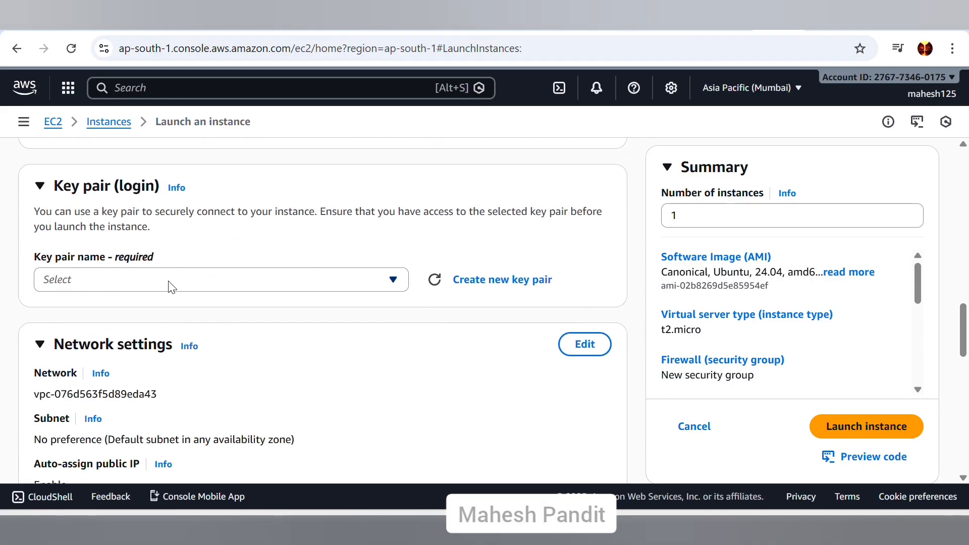
pyautogui.click(169, 281)
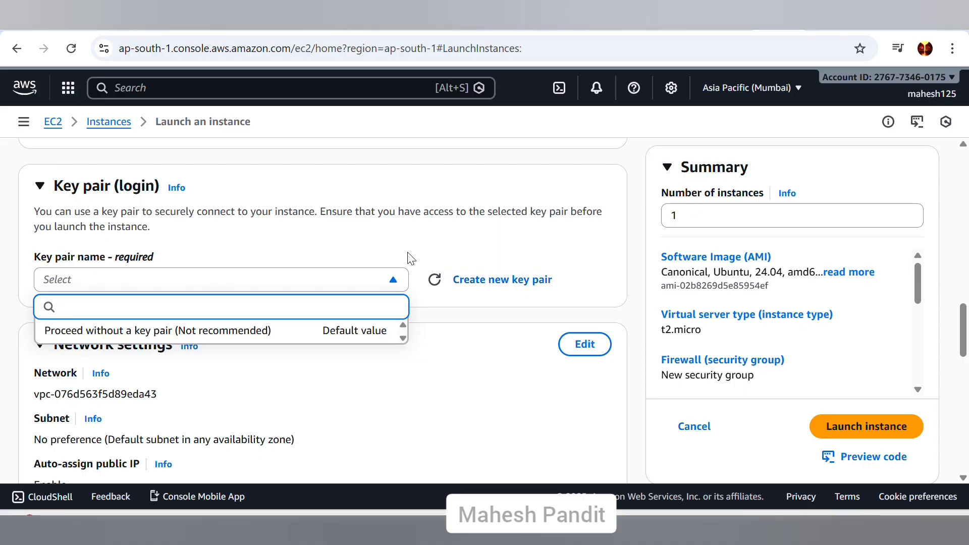
pyautogui.click(279, 242)
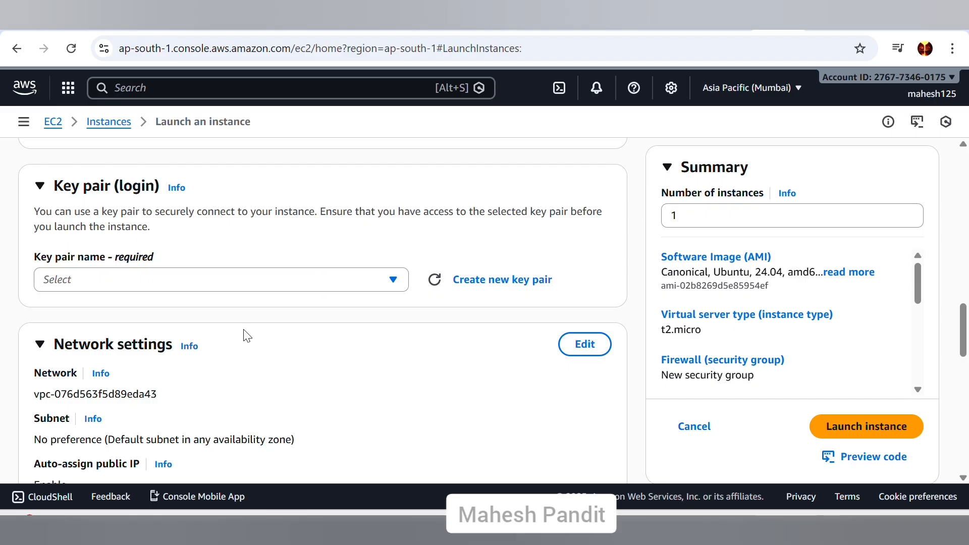
pyautogui.scroll(-1, 283, 315)
pyautogui.click(276, 204)
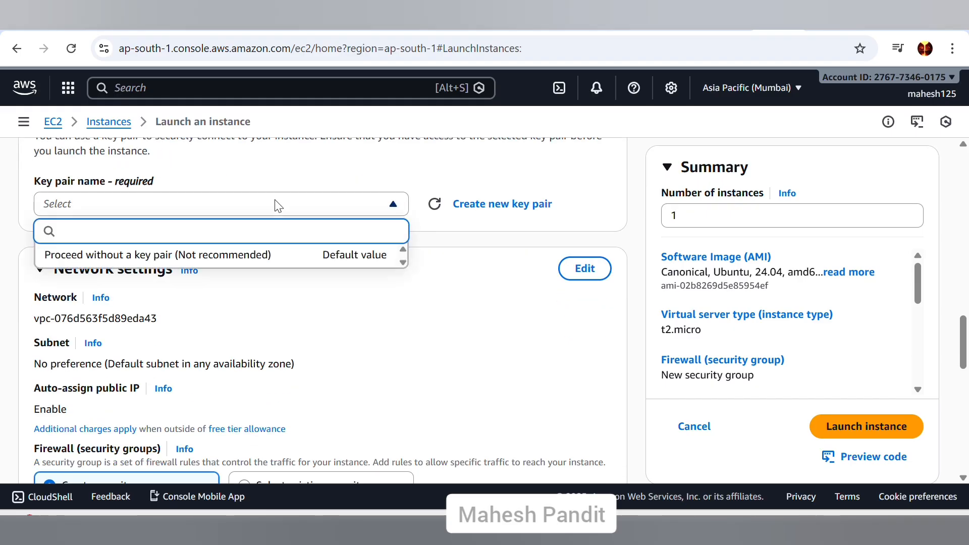
pyautogui.click(162, 257)
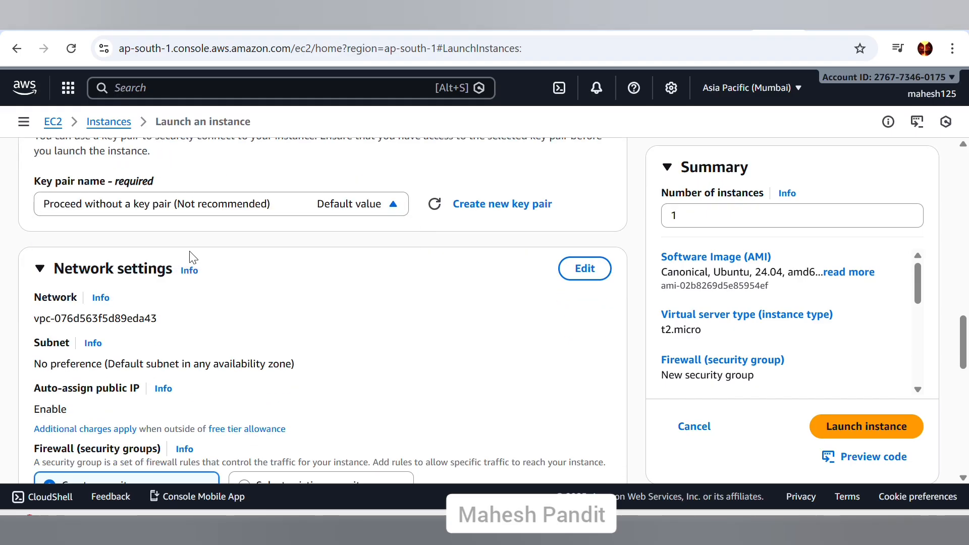
# - Allow HTTPS and HTTP traffic from the internet in the new security group
pyautogui.scroll(-5, 238, 257)
pyautogui.scroll(4, 270, 256)
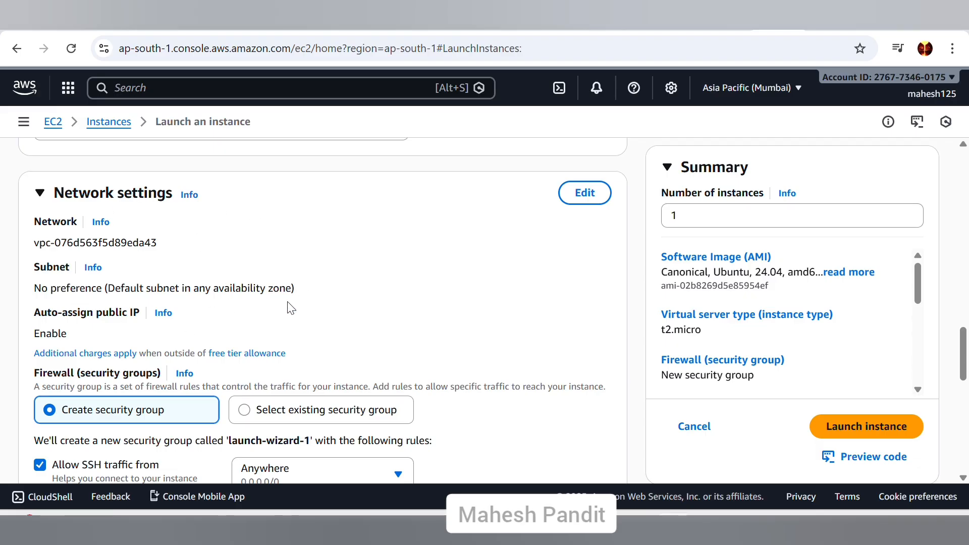
pyautogui.scroll(-3, 314, 306)
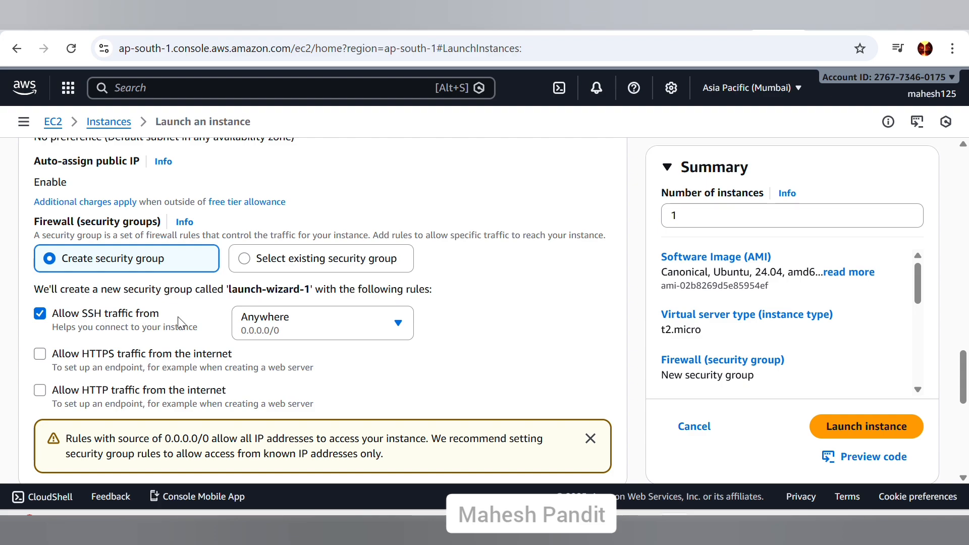
pyautogui.click(38, 356)
pyautogui.click(40, 391)
pyautogui.scroll(-4, 322, 325)
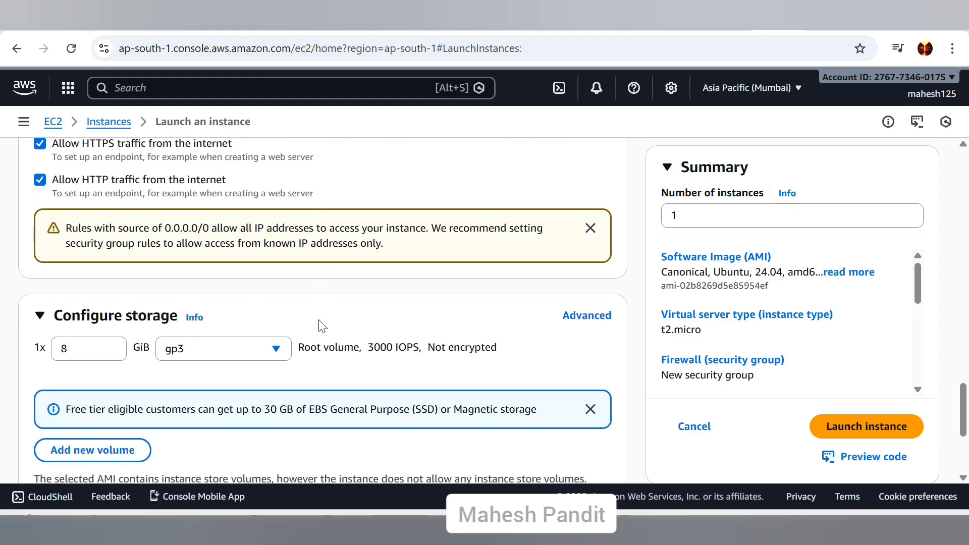
# - Review the root volume's size and type options, and expand and look through the advanced details
pyautogui.scroll(-2, 323, 321)
pyautogui.click(103, 263)
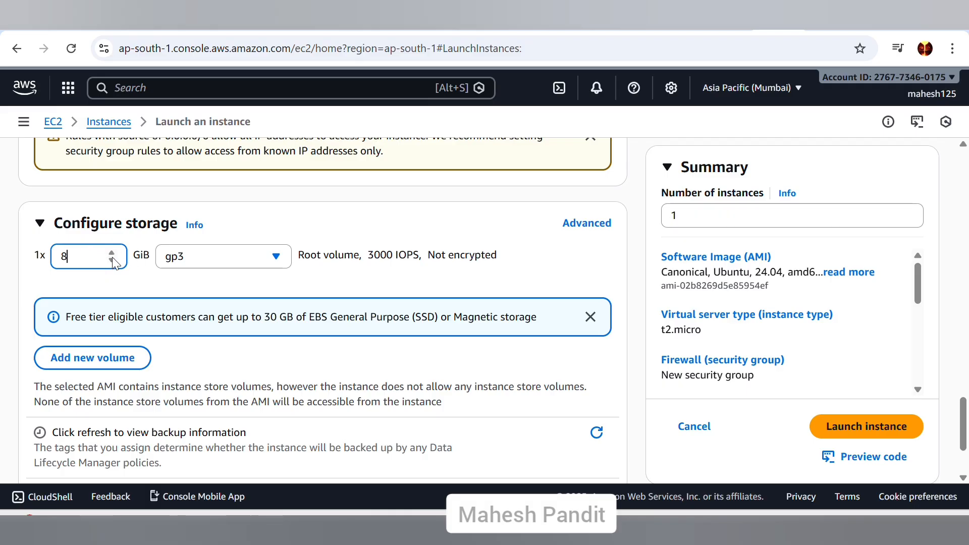
pyautogui.click(246, 257)
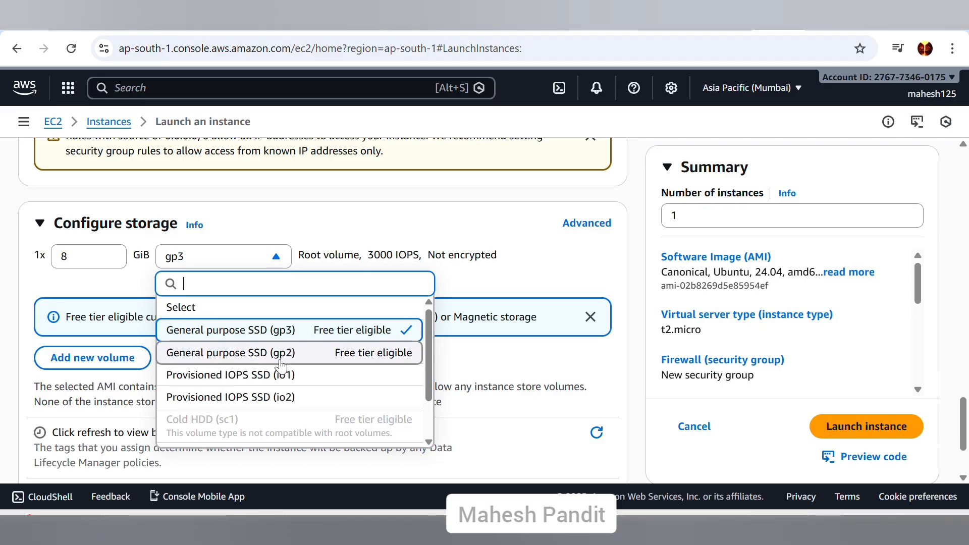
pyautogui.click(356, 250)
pyautogui.scroll(-3, 356, 247)
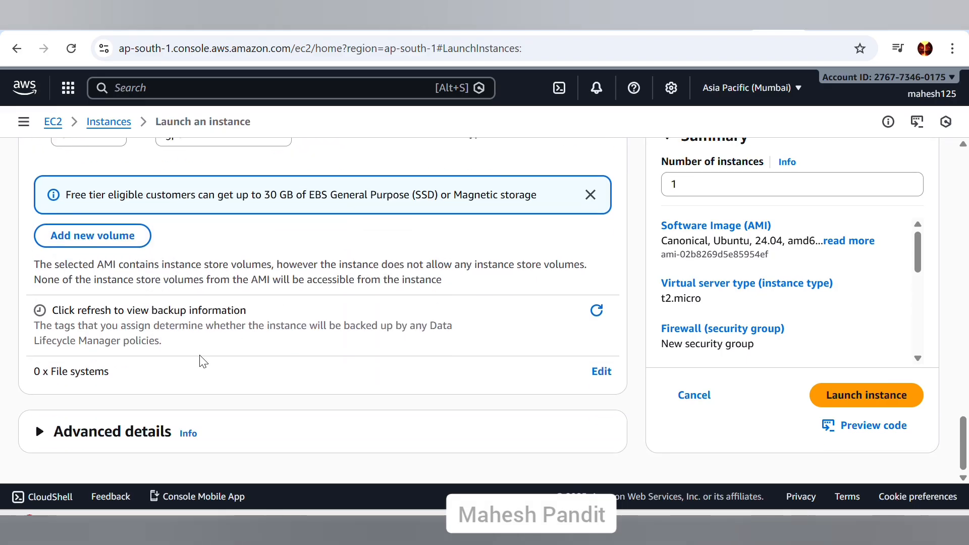
pyautogui.click(93, 432)
pyautogui.scroll(-5, 313, 314)
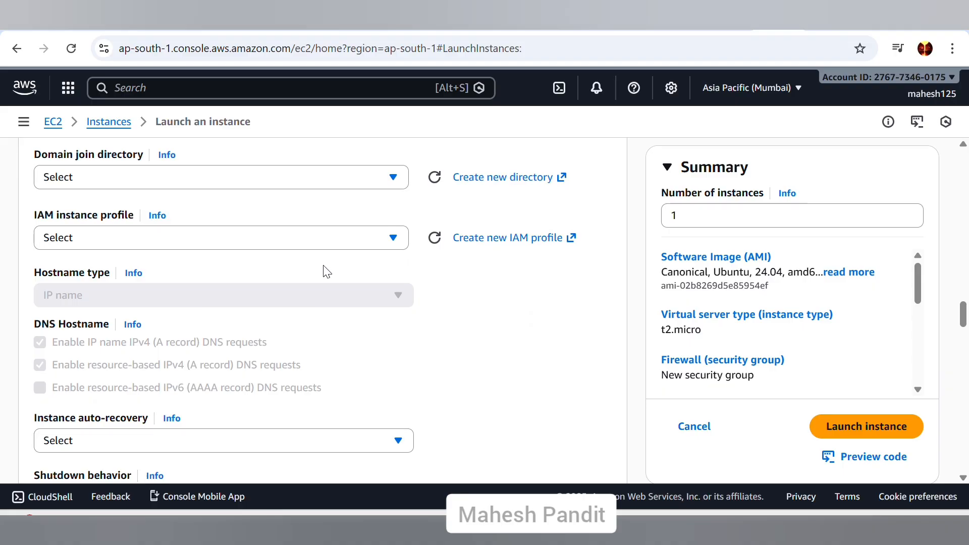
pyautogui.scroll(-8, 326, 262)
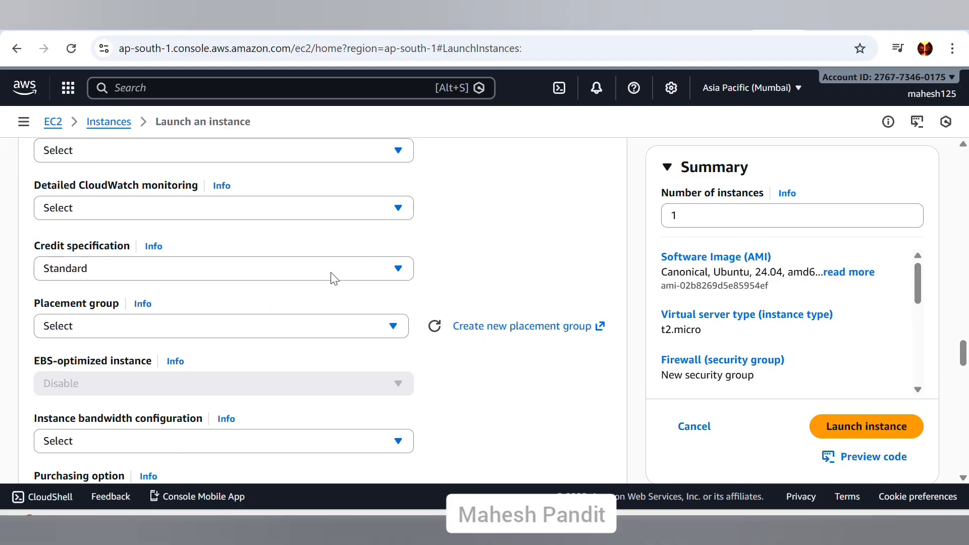
pyautogui.scroll(-15, 338, 292)
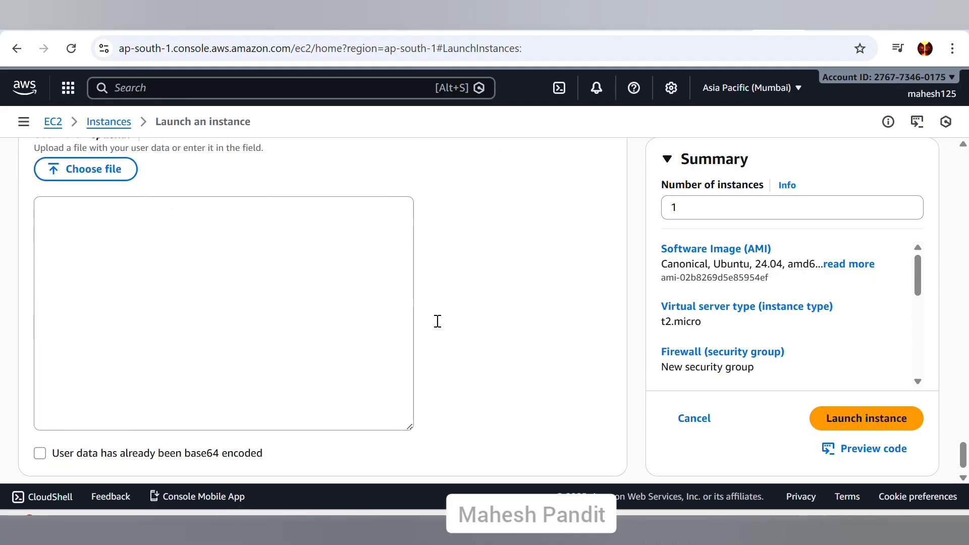
# - Launch the configured instance and open its summary page
pyautogui.click(709, 207)
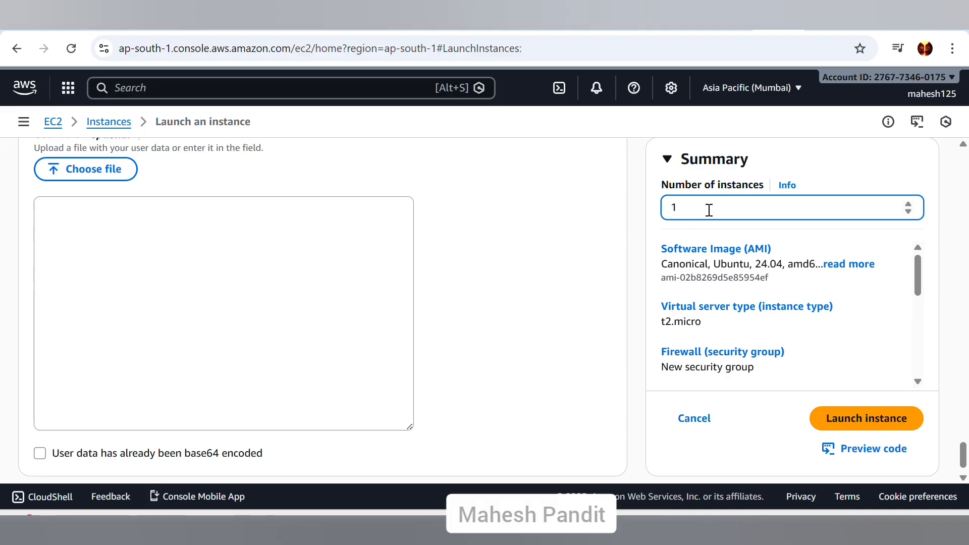
pyautogui.click(858, 419)
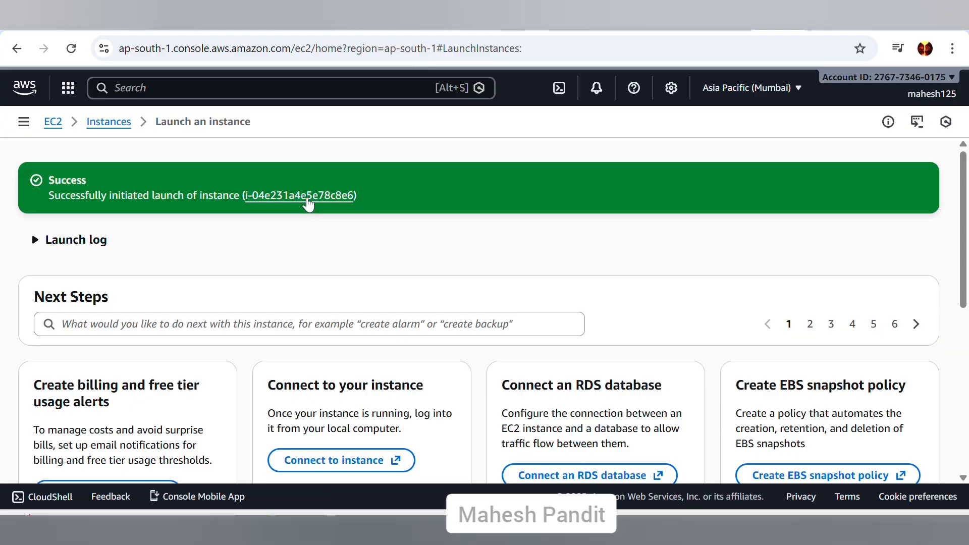
pyautogui.click(308, 198)
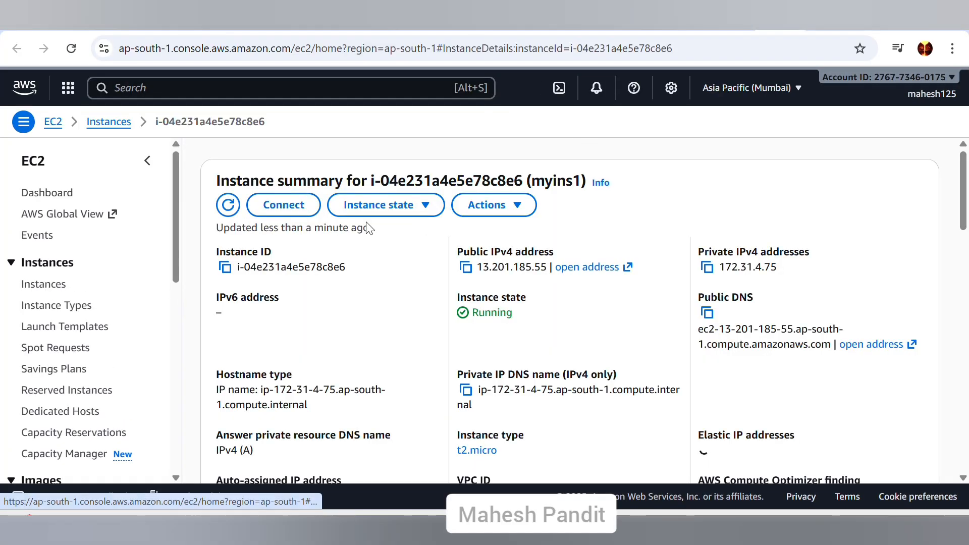
# - Check the status of myins1 in the instances list and examine its addresses and other details on its summary page
pyautogui.click(115, 127)
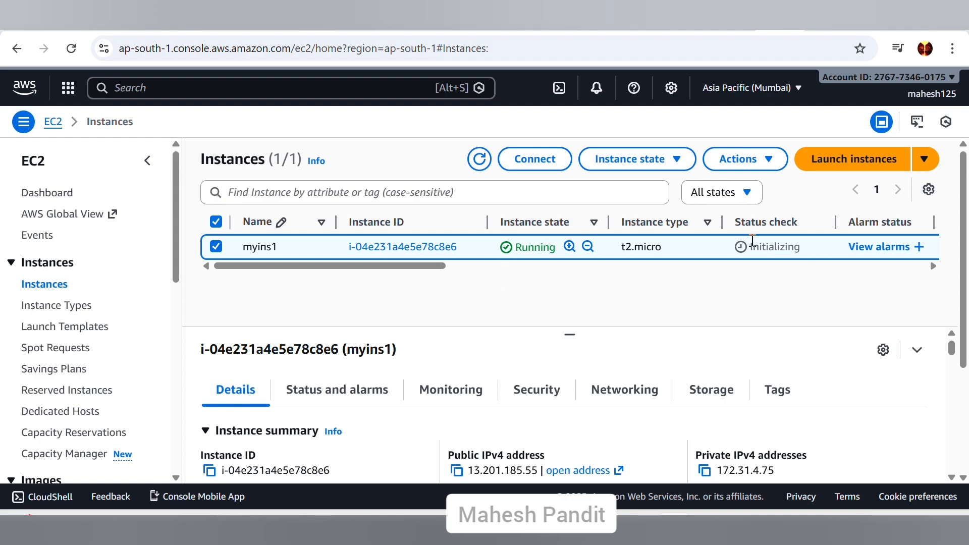
pyautogui.moveTo(808, 247); pyautogui.dragTo(727, 245)
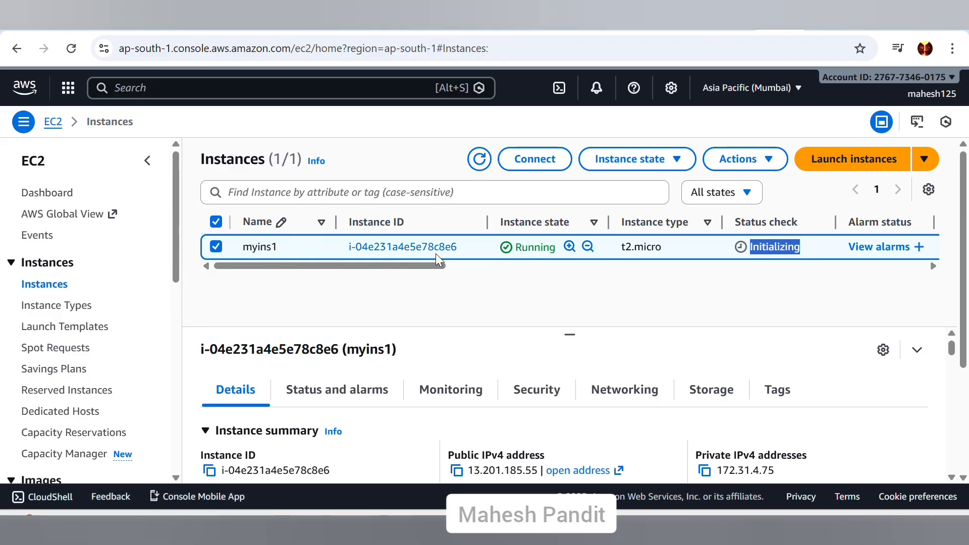
pyautogui.click(419, 251)
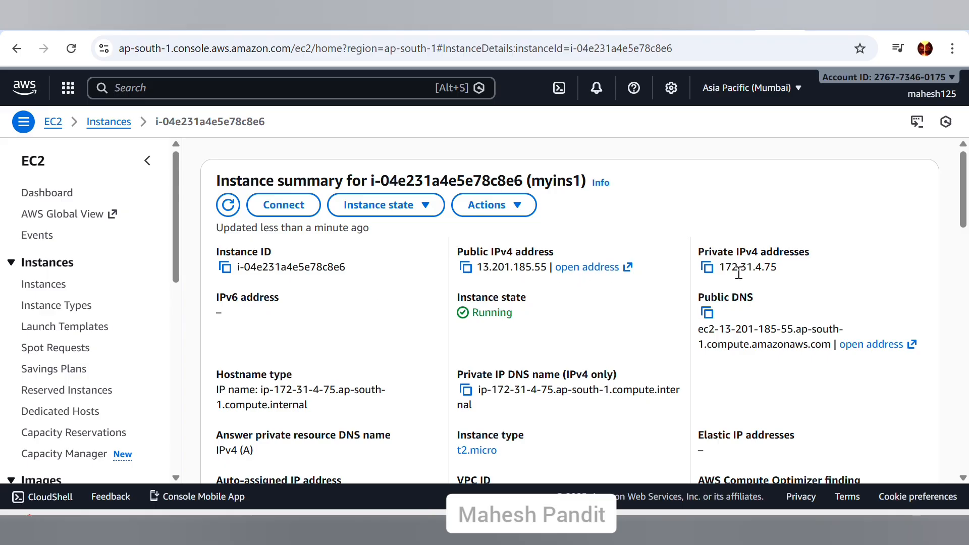
pyautogui.scroll(-3, 419, 323)
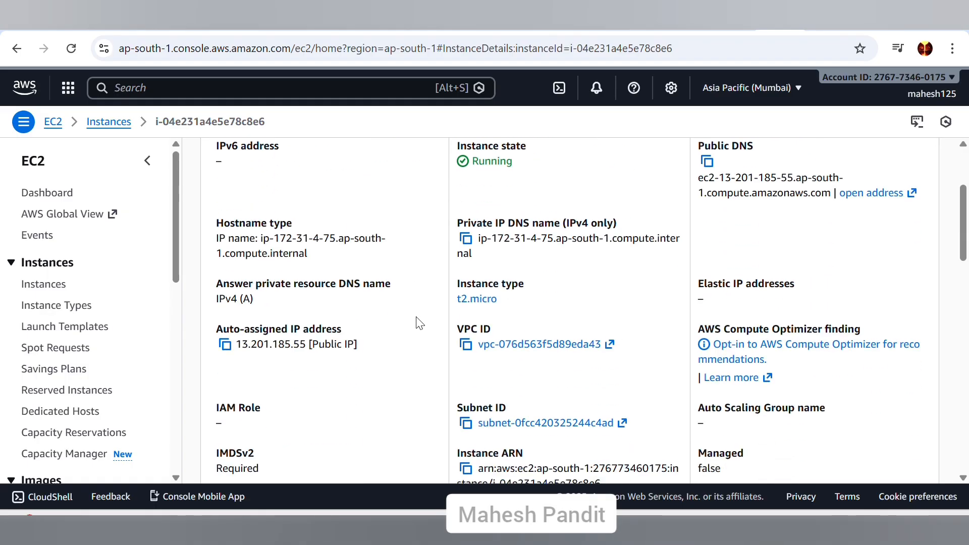
pyautogui.scroll(-1, 423, 317)
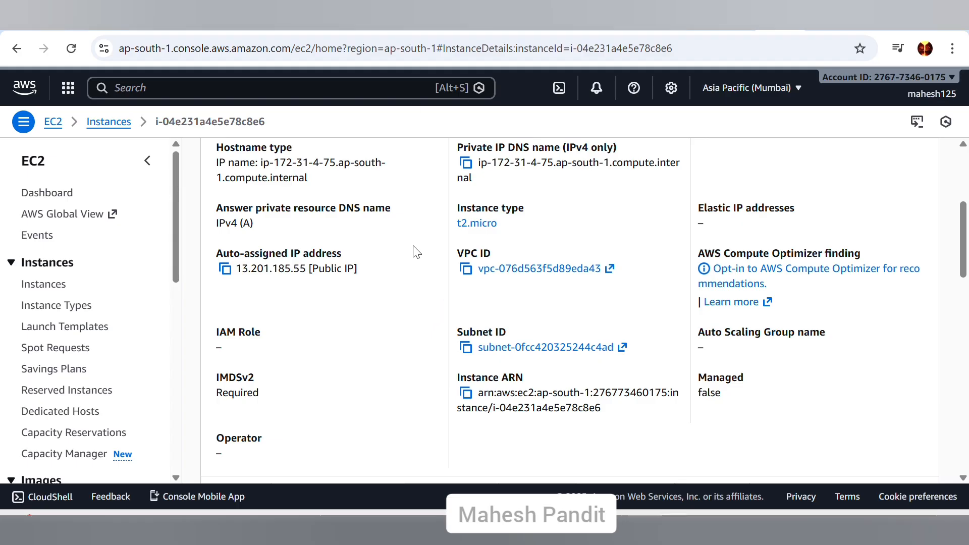
pyautogui.scroll(5, 418, 263)
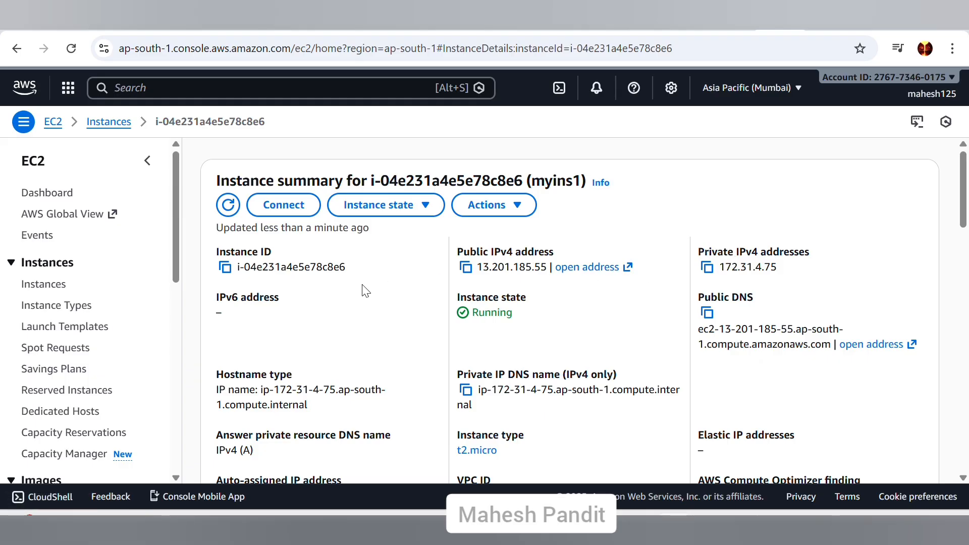
# - Open the connection page for myins1 and look over its EC2 Instance Connect settings
pyautogui.click(497, 205)
pyautogui.click(505, 207)
pyautogui.click(298, 210)
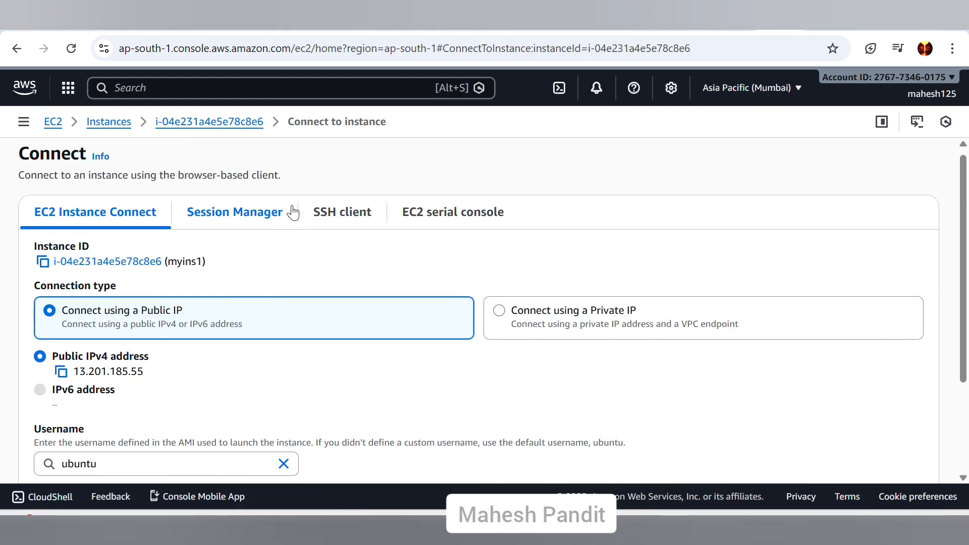
pyautogui.scroll(-3, 242, 213)
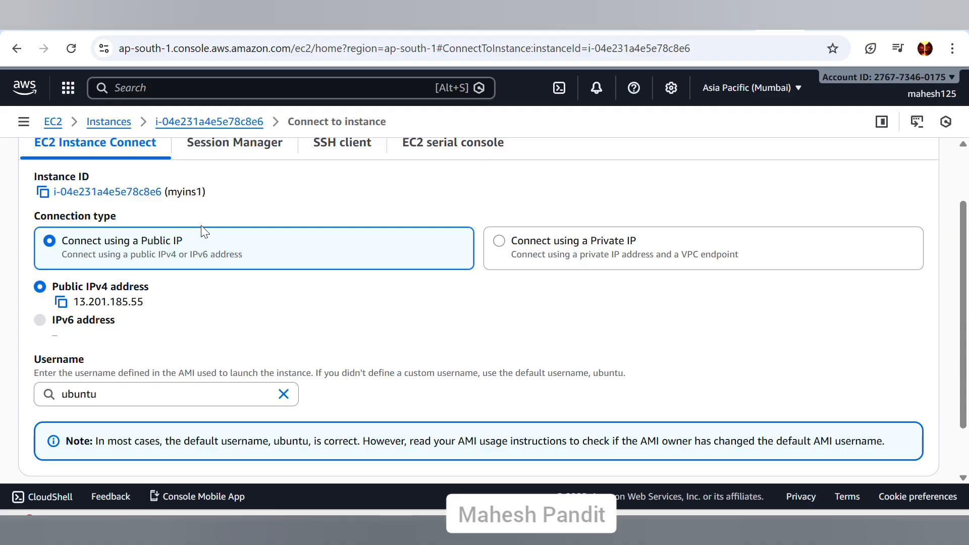
pyautogui.scroll(3, 305, 227)
# - Look at the SSH client, EC2 serial console and Session Manager connection methods, and return to EC2 Instance Connect
pyautogui.click(338, 221)
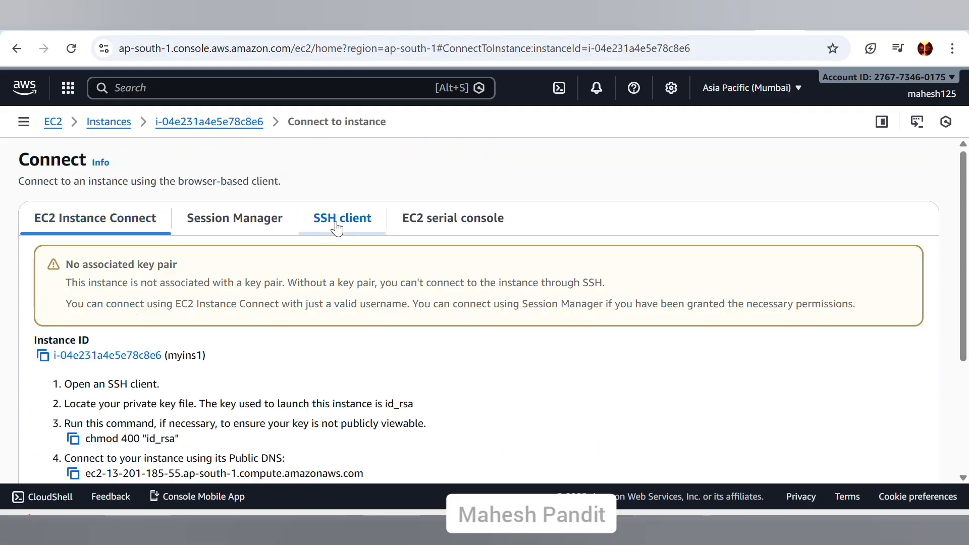
pyautogui.click(431, 221)
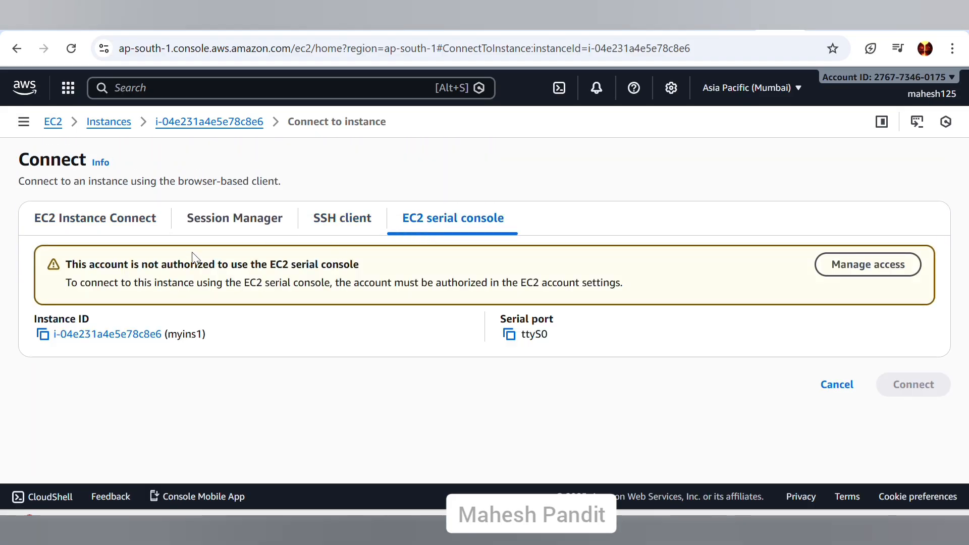
pyautogui.click(204, 233)
pyautogui.click(95, 222)
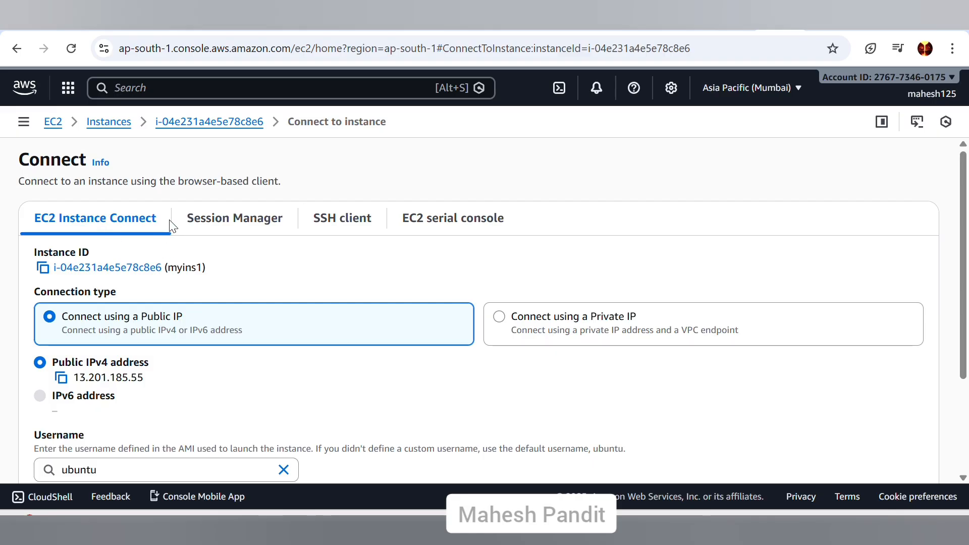
# - Connect to myins1 through EC2 Instance Connect using its public IPv4 address and the default username ubuntu
pyautogui.scroll(-4, 167, 243)
pyautogui.scroll(3, 204, 255)
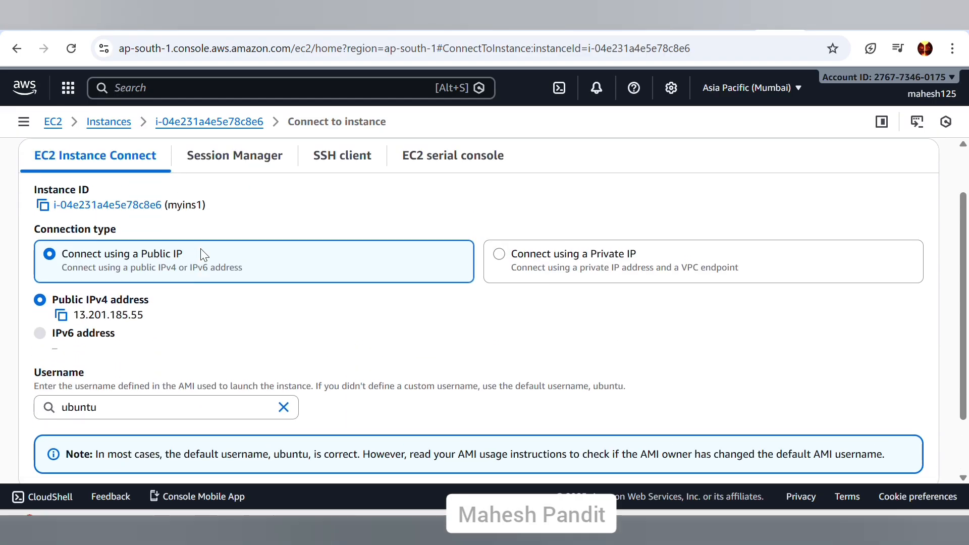
pyautogui.click(136, 404)
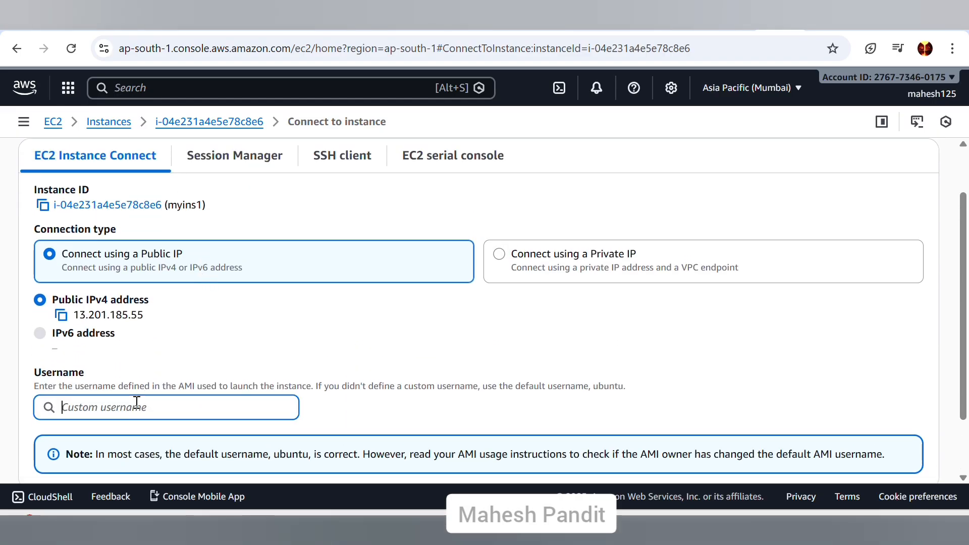
pyautogui.click(114, 387)
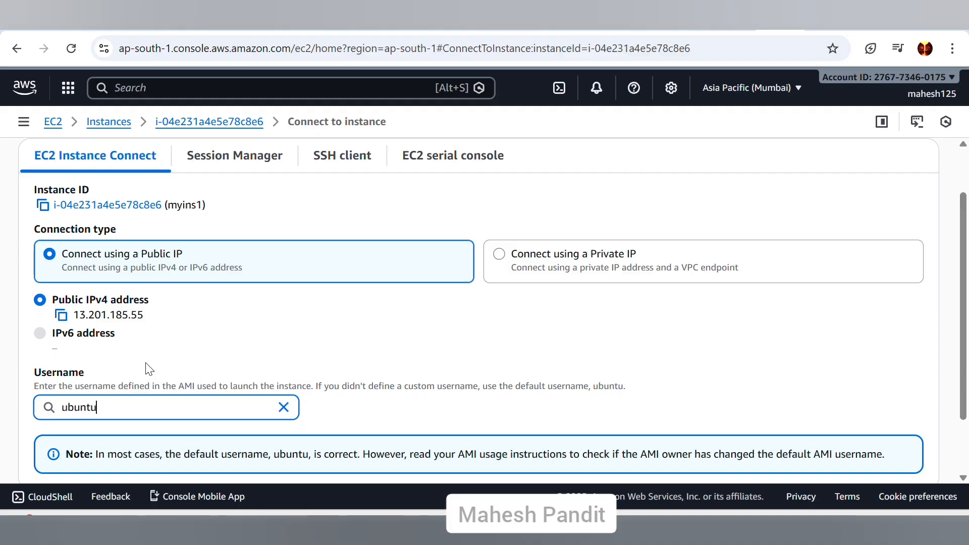
pyautogui.scroll(1, 551, 330)
pyautogui.scroll(-3, 552, 331)
pyautogui.scroll(3, 402, 265)
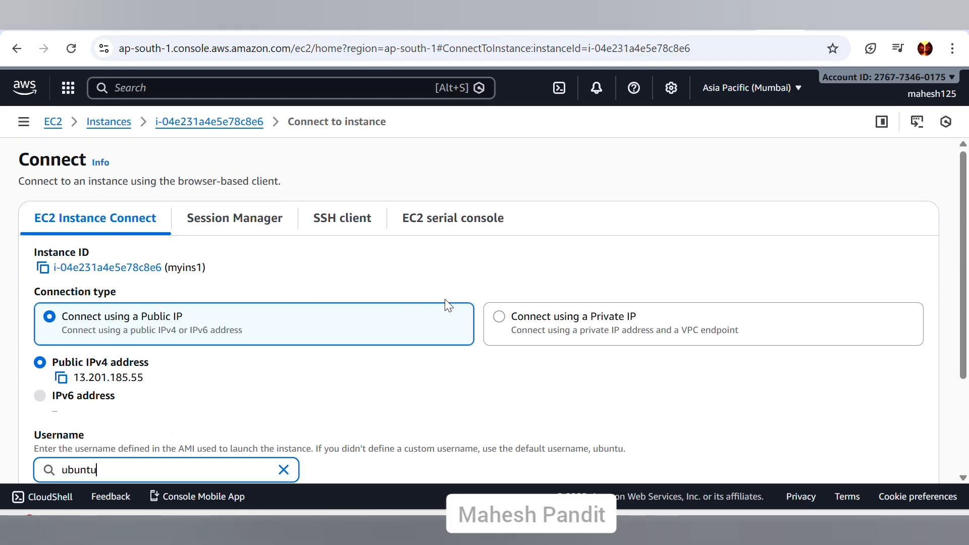
pyautogui.scroll(-3, 447, 305)
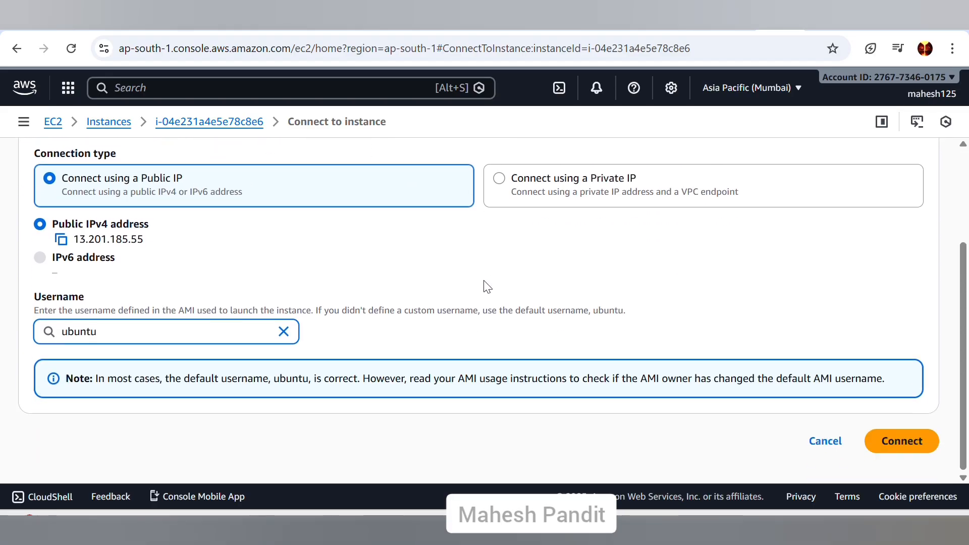
pyautogui.click(898, 444)
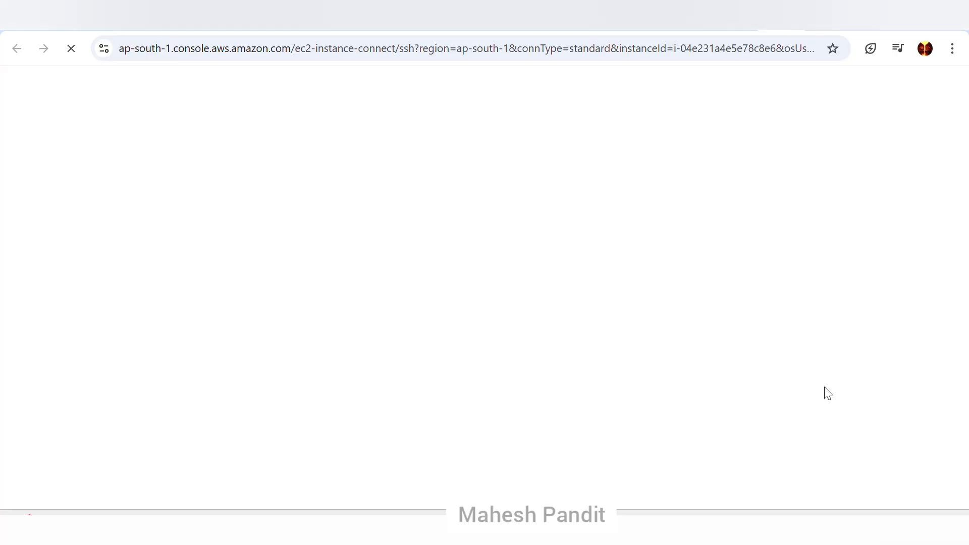